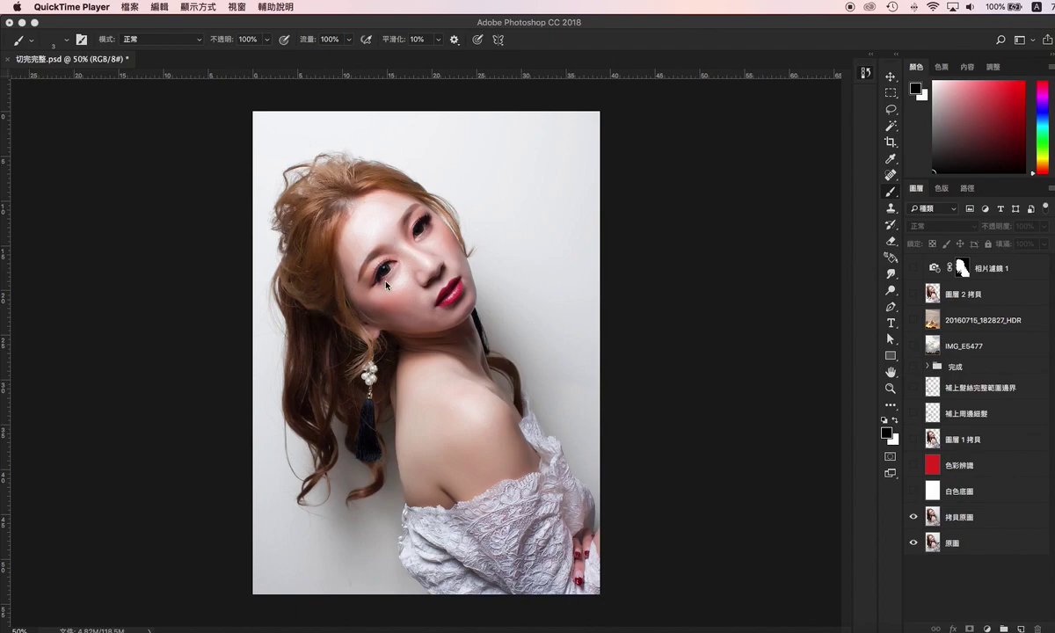
Step: Select the 拷貝原圖 layer and activate the Move tool
{"action": "left_click", "coordinate": [792, 402]}
{"action": "left_click", "coordinate": [982, 524]}
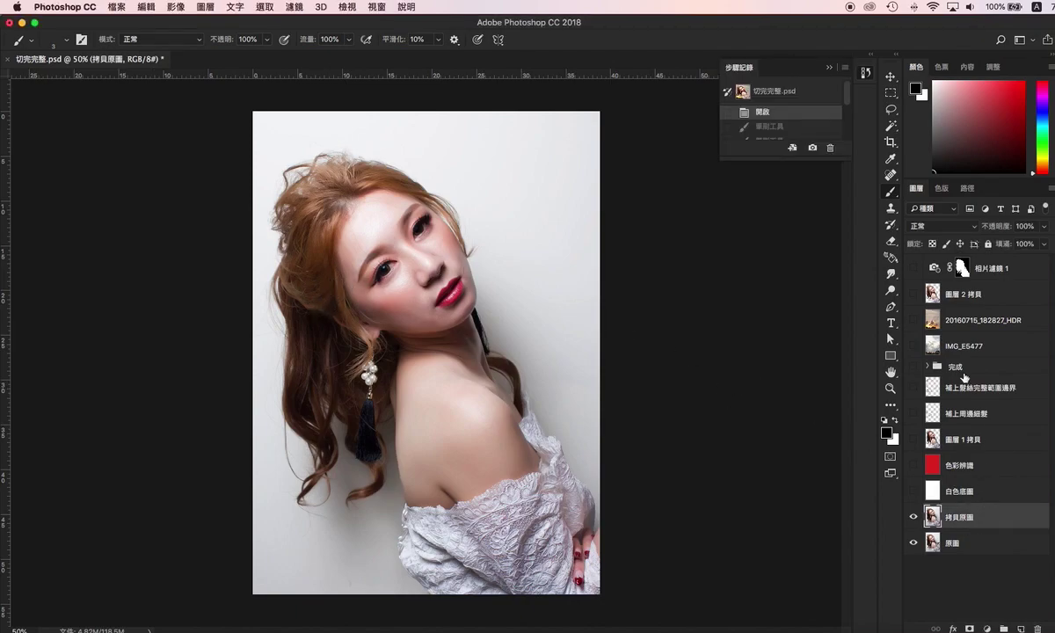
{"action": "key", "text": "v"}
Step: Examine the loose hair strands around the crown of the head at 200% magnification
{"action": "key", "text": "super+equal"}
{"action": "key", "text": "super+equal"}
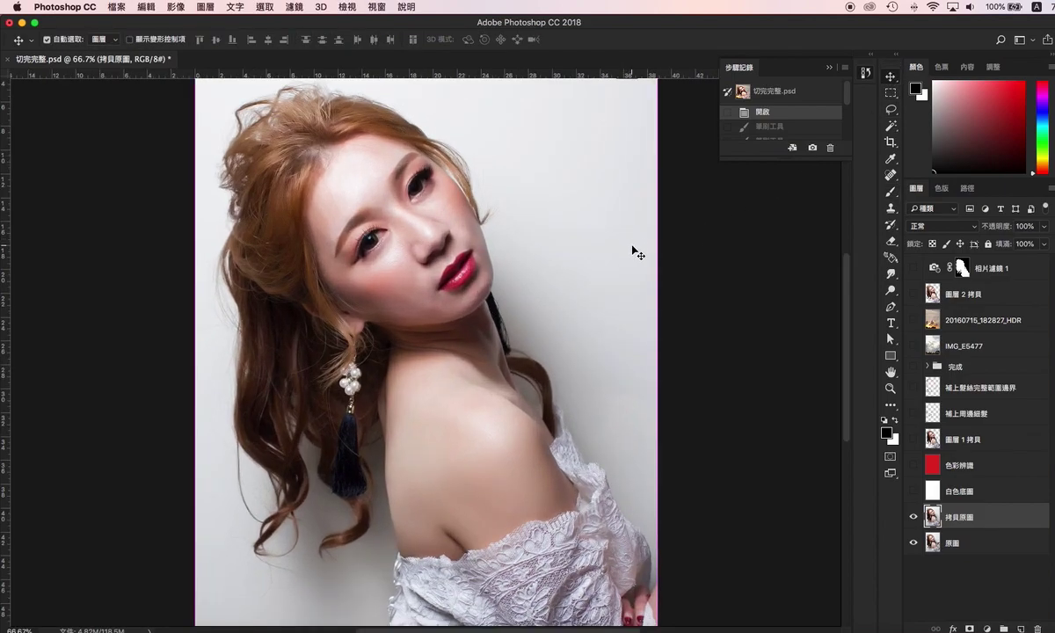
{"action": "scroll", "coordinate": [301, 207], "scroll_direction": "up", "scroll_amount": 10}
{"action": "scroll", "coordinate": [302, 208], "scroll_direction": "left", "scroll_amount": 7}
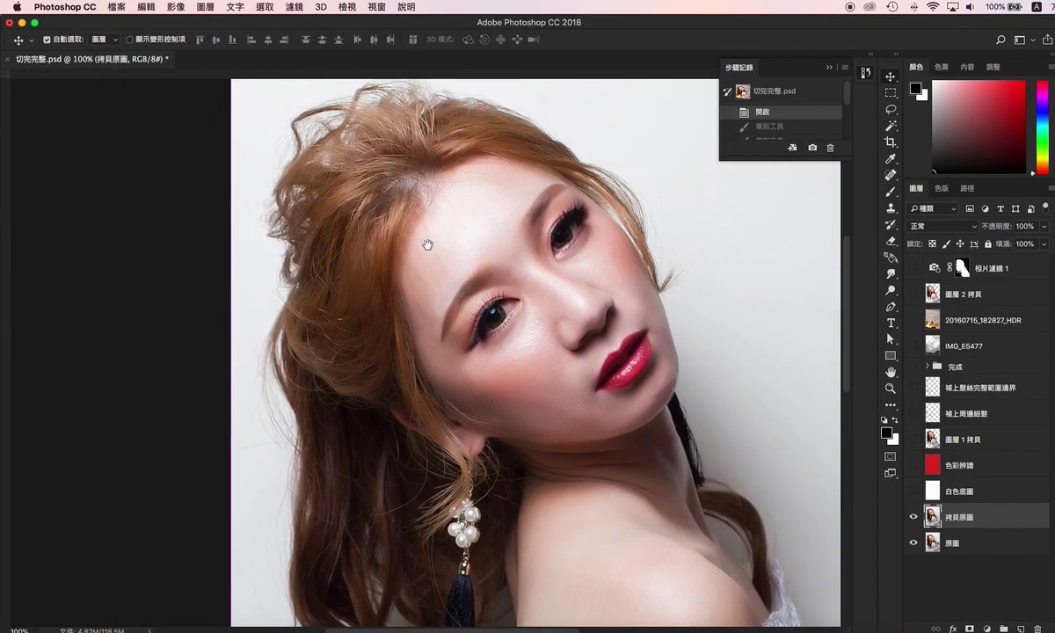
{"action": "key", "text": "super+r"}
{"action": "key", "text": "super+equal"}
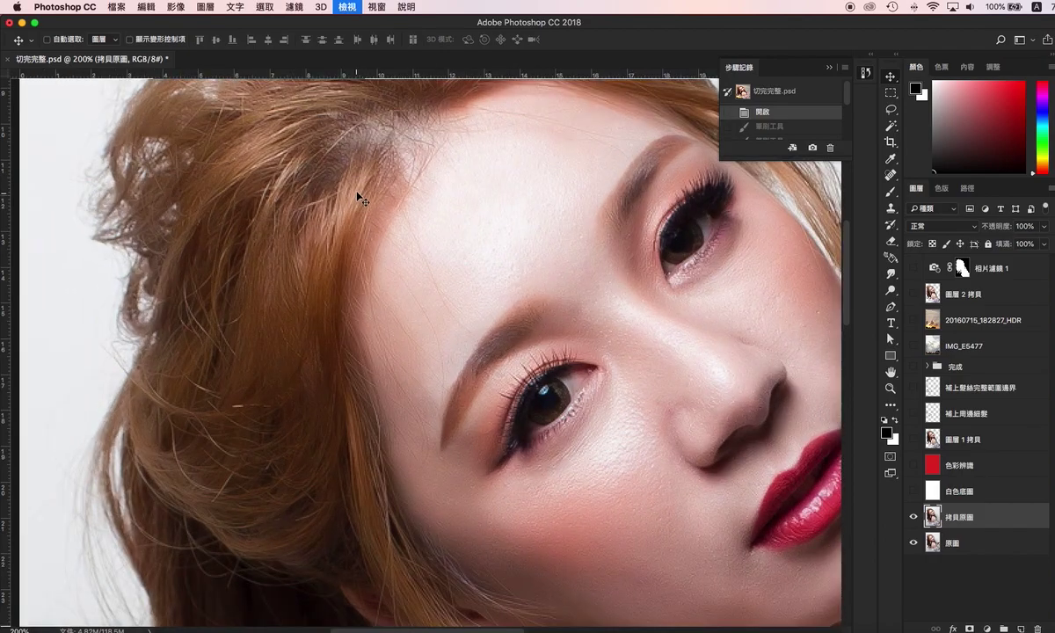
{"action": "scroll", "coordinate": [358, 200], "scroll_direction": "up", "scroll_amount": 9}
{"action": "scroll", "coordinate": [358, 201], "scroll_direction": "left", "scroll_amount": 7}
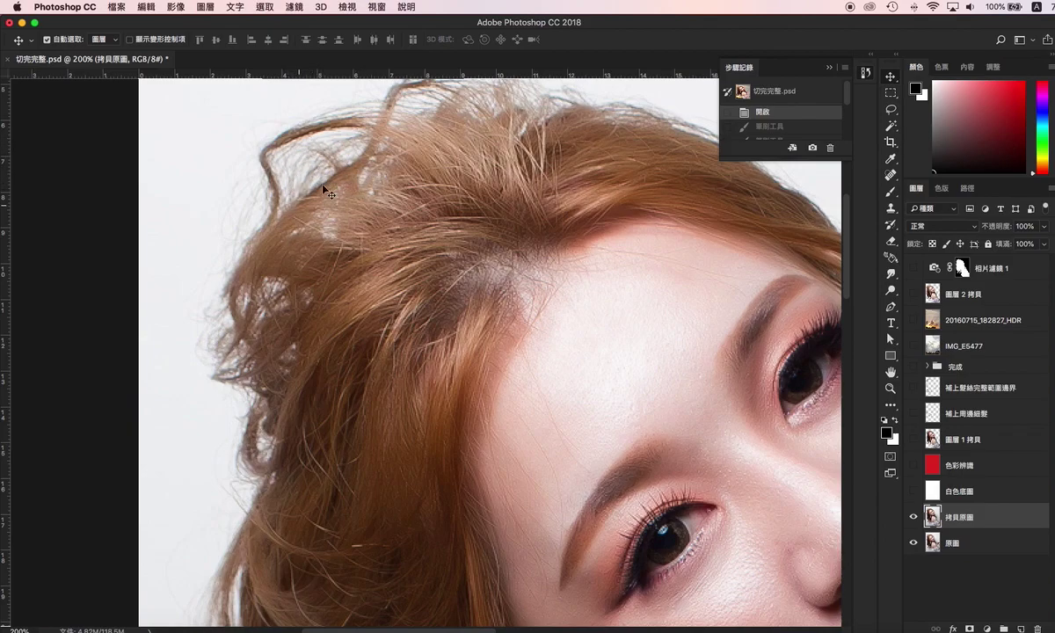
{"action": "scroll", "coordinate": [466, 180], "scroll_direction": "up", "scroll_amount": 5}
{"action": "scroll", "coordinate": [466, 180], "scroll_direction": "right", "scroll_amount": 5}
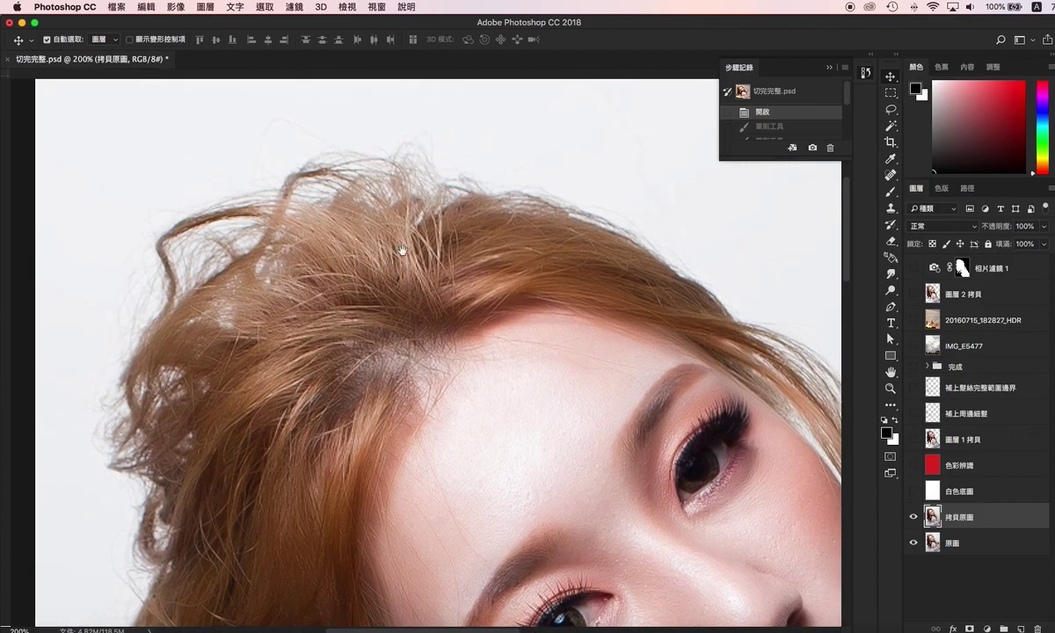
Step: Examine the subject's edges along the face, neck, shoulder and lower curls beside the tassel earring
{"action": "scroll", "coordinate": [489, 207], "scroll_direction": "down", "scroll_amount": 5}
{"action": "scroll", "coordinate": [489, 208], "scroll_direction": "right", "scroll_amount": 14}
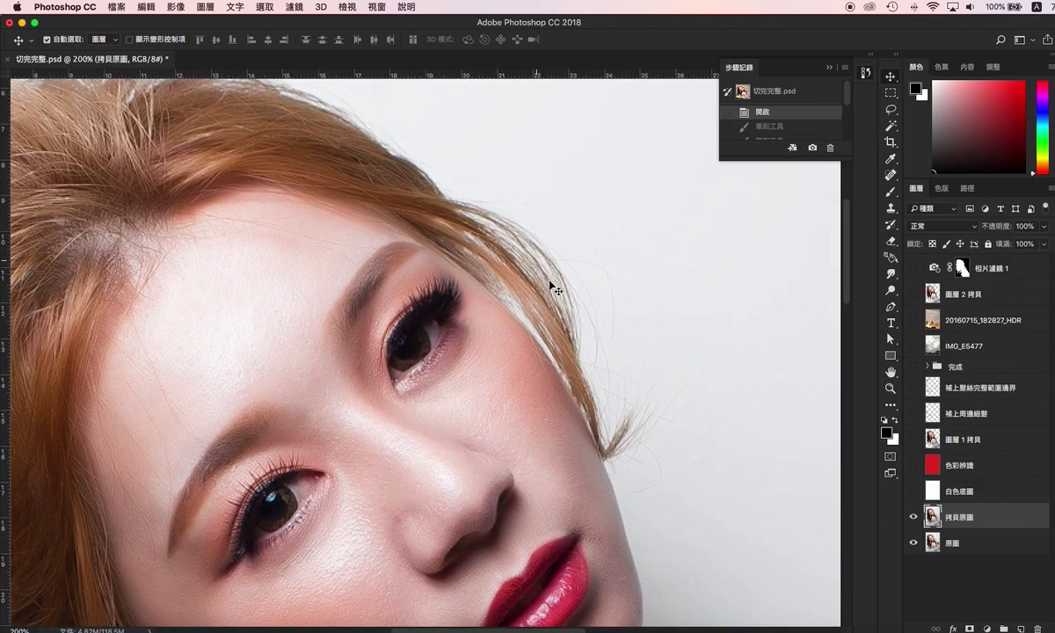
{"action": "left_click_drag", "start_coordinate": [585, 377], "coordinate": [511, 263]}
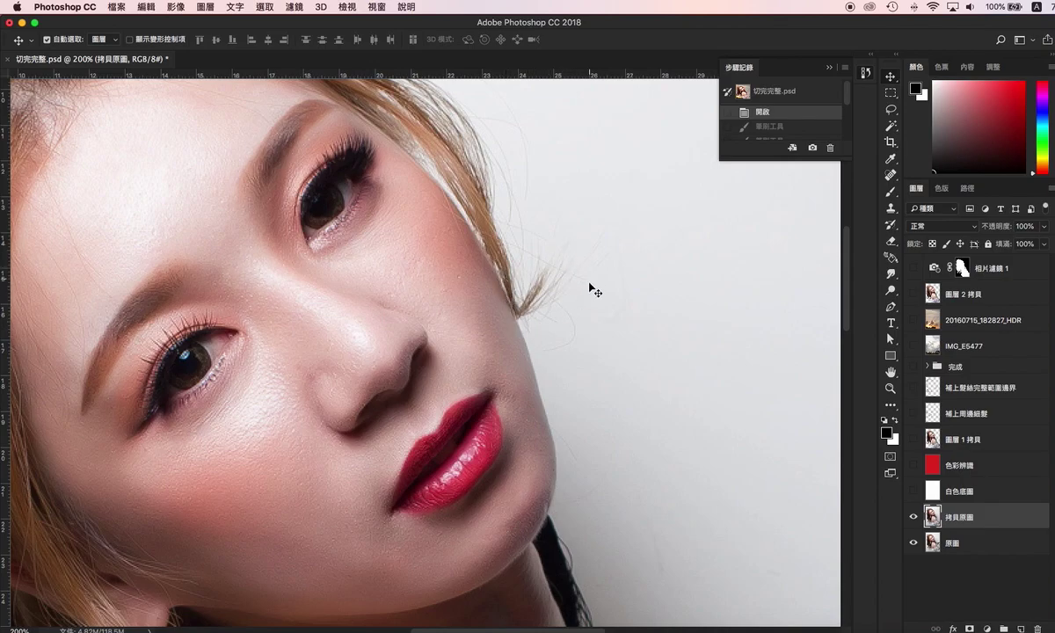
{"action": "scroll", "coordinate": [580, 238], "scroll_direction": "down", "scroll_amount": 10}
{"action": "scroll", "coordinate": [537, 303], "scroll_direction": "down", "scroll_amount": 3}
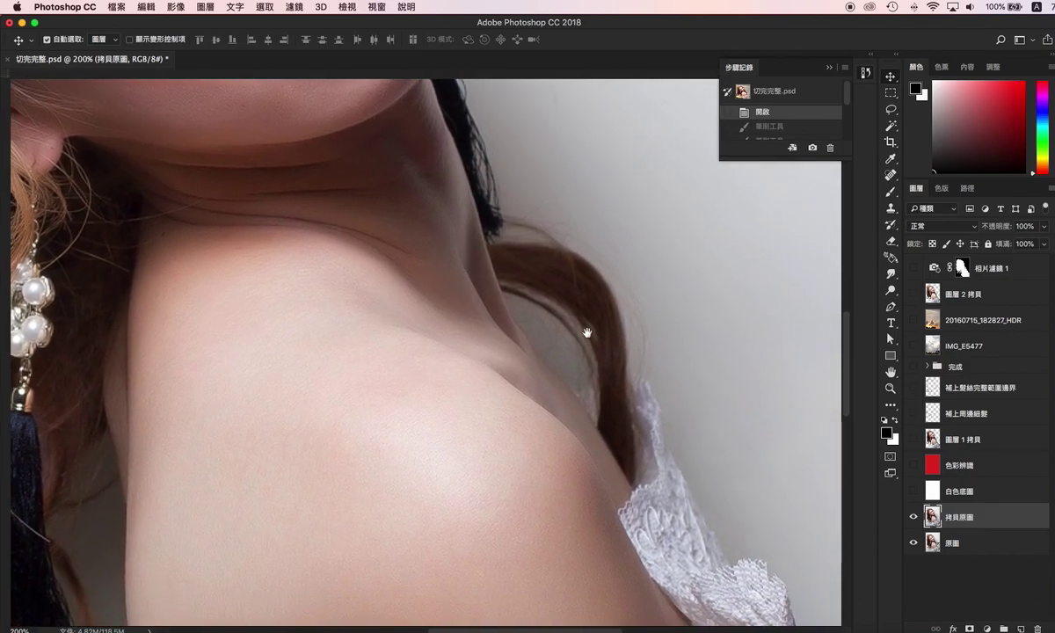
{"action": "scroll", "coordinate": [510, 247], "scroll_direction": "right", "scroll_amount": 5}
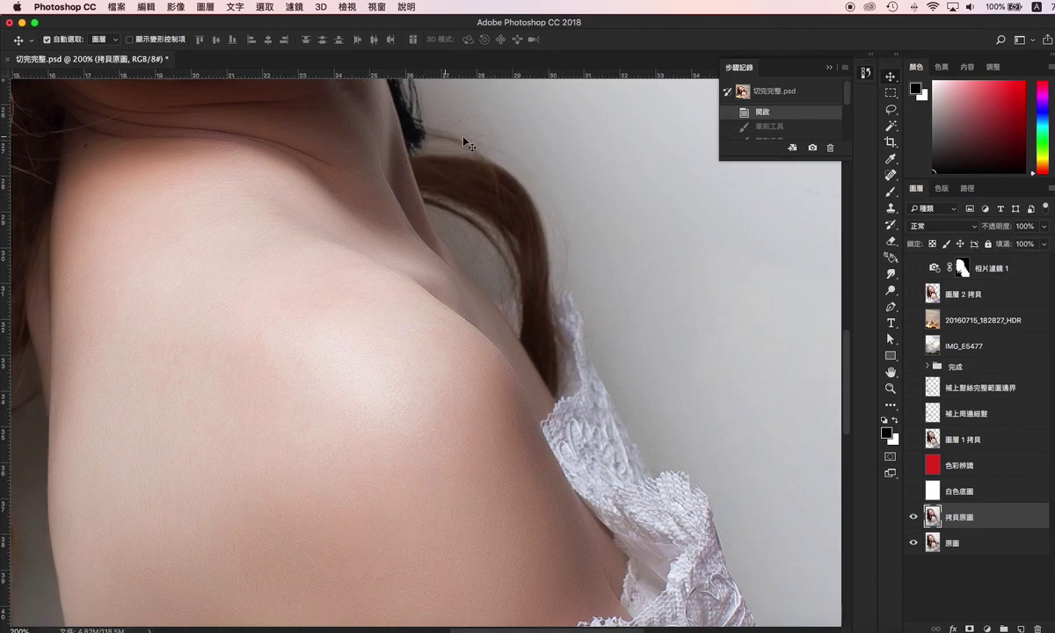
{"action": "scroll", "coordinate": [391, 285], "scroll_direction": "left", "scroll_amount": 10}
{"action": "scroll", "coordinate": [528, 246], "scroll_direction": "down", "scroll_amount": 6}
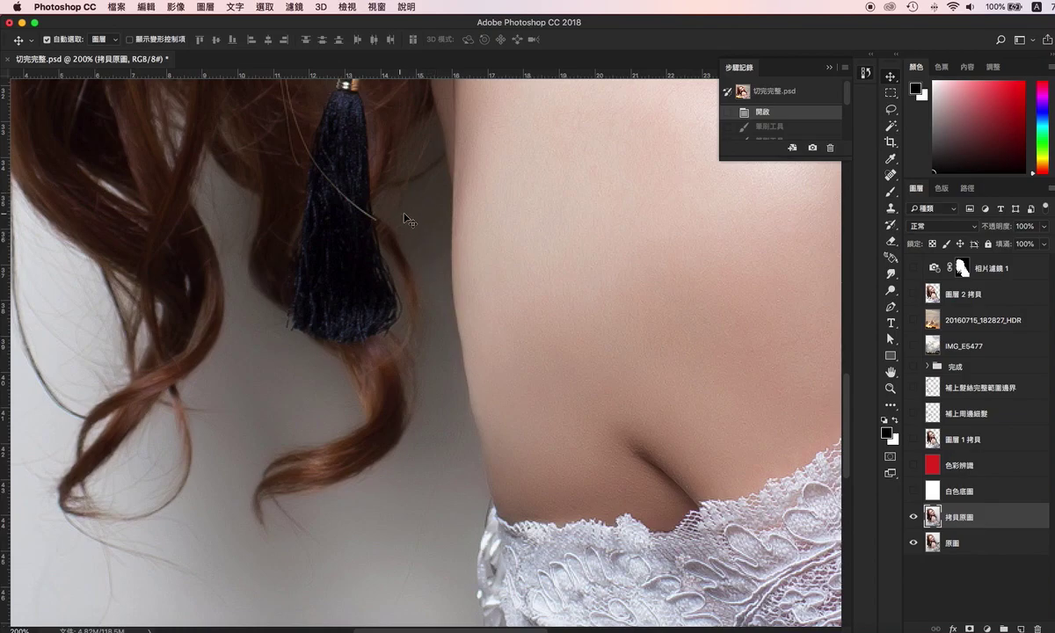
Step: Activate the Pen tool and display the saved path 路徑1 over the photo
{"action": "left_click", "coordinate": [965, 190]}
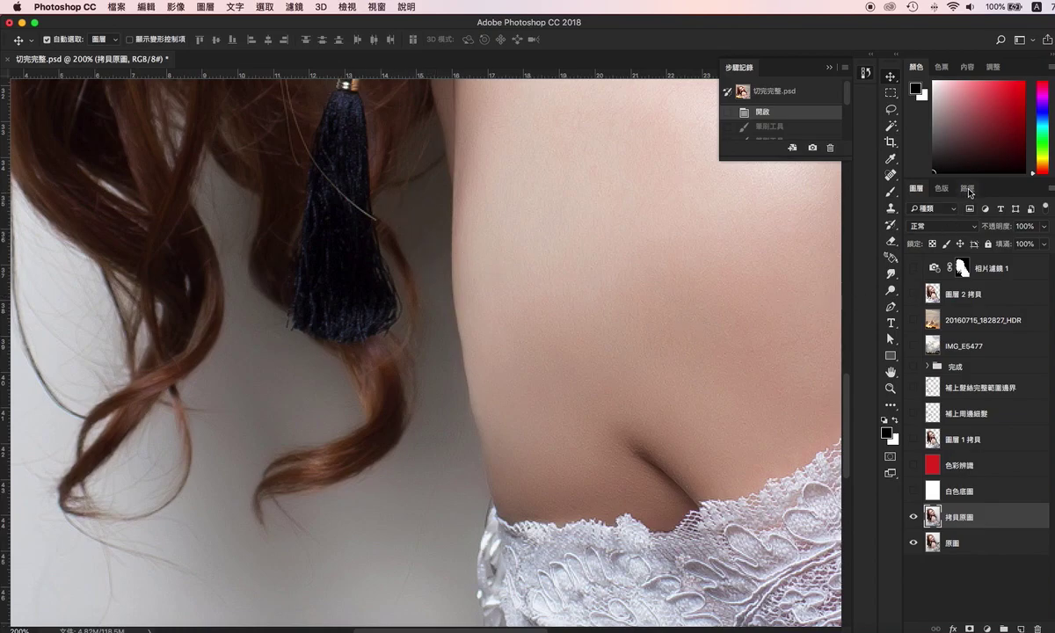
{"action": "left_click", "coordinate": [892, 307]}
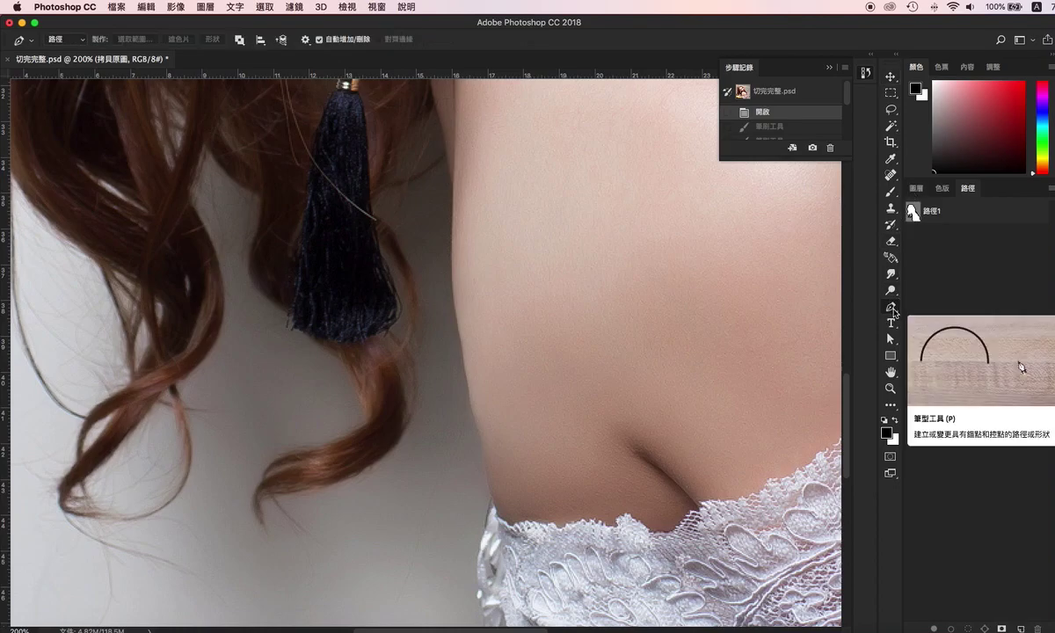
{"action": "left_click", "coordinate": [912, 211]}
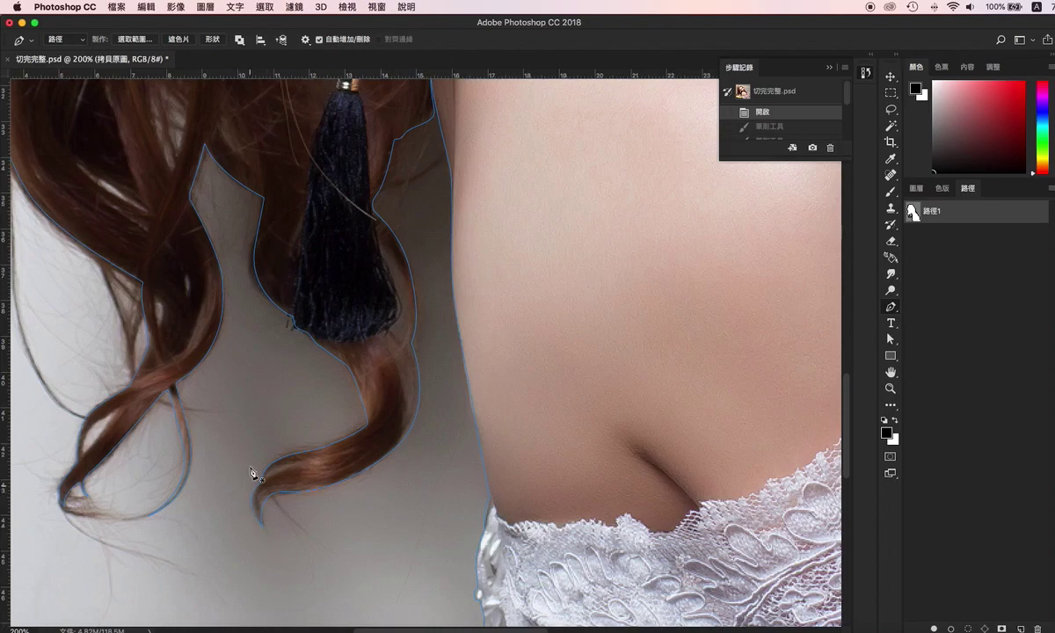
Step: Examine how the path outlines the hair from the lower curls up to the crown
{"action": "left_click_drag", "start_coordinate": [391, 254], "coordinate": [378, 350]}
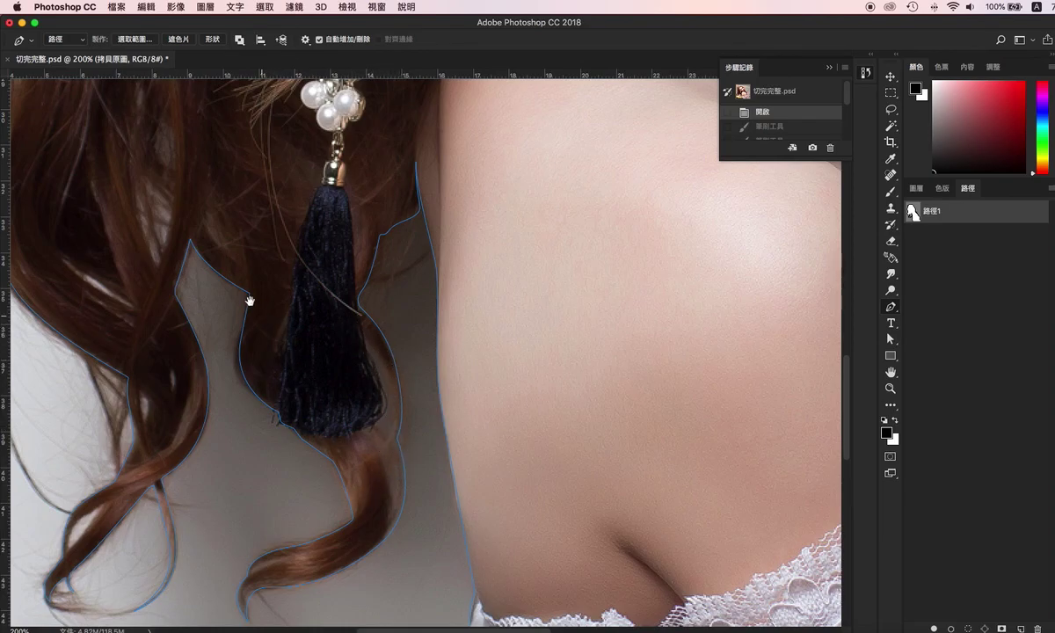
{"action": "left_click_drag", "start_coordinate": [254, 306], "coordinate": [395, 265]}
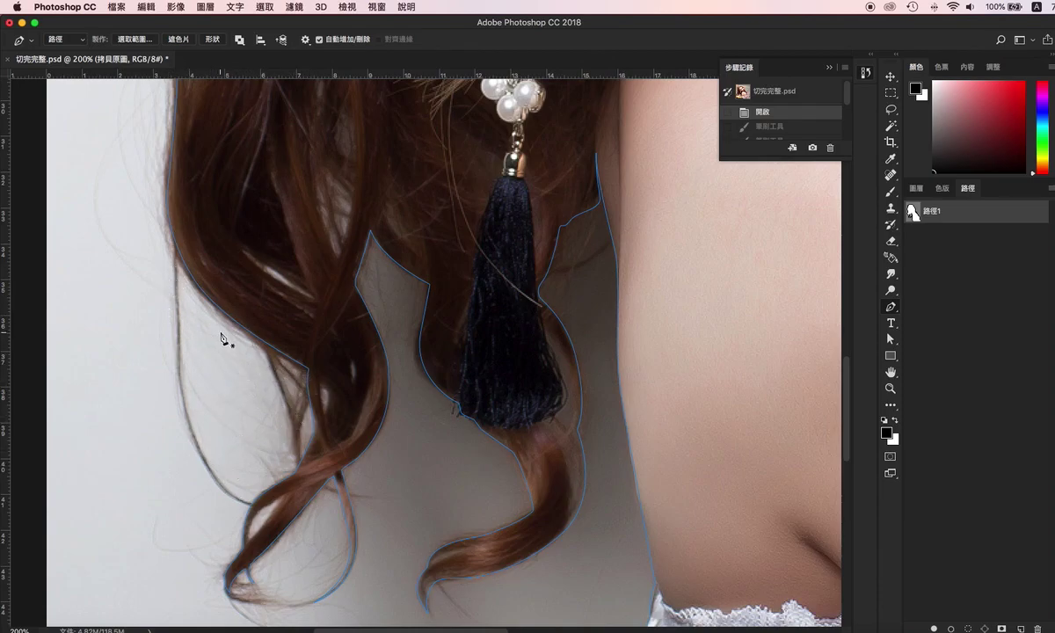
{"action": "left_click_drag", "start_coordinate": [246, 215], "coordinate": [303, 427]}
{"action": "left_click_drag", "start_coordinate": [278, 170], "coordinate": [329, 321]}
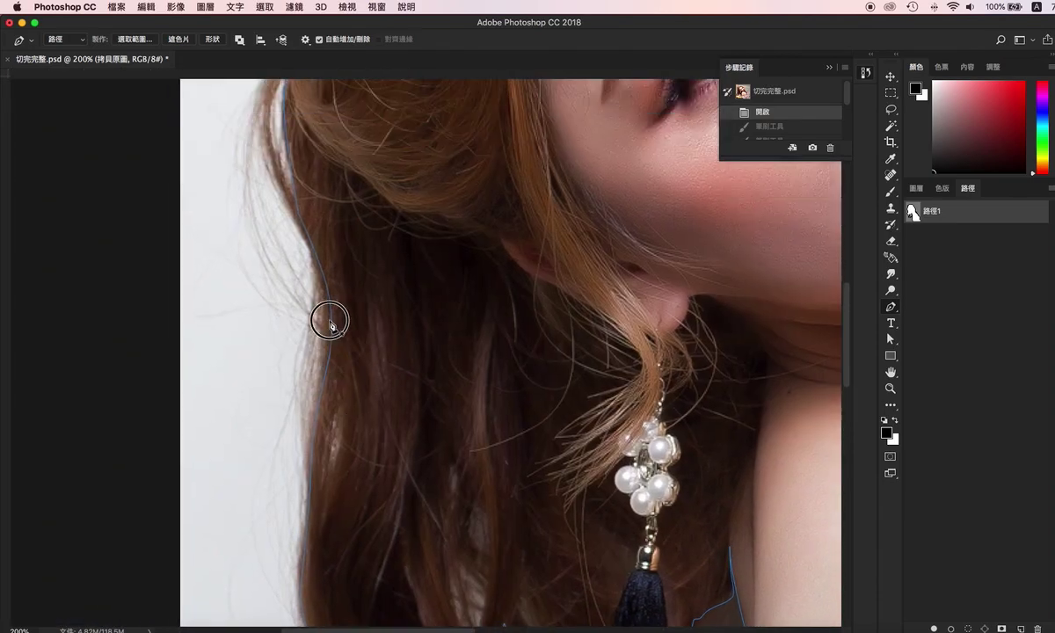
{"action": "left_click_drag", "start_coordinate": [240, 160], "coordinate": [277, 251]}
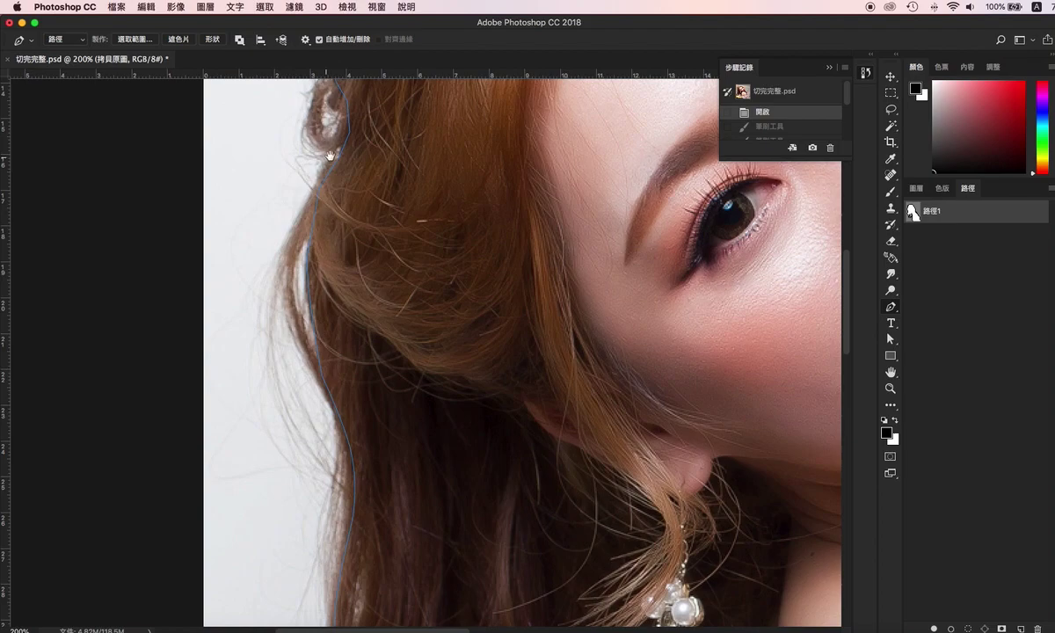
{"action": "left_click_drag", "start_coordinate": [327, 157], "coordinate": [322, 298]}
{"action": "left_click_drag", "start_coordinate": [276, 164], "coordinate": [291, 299]}
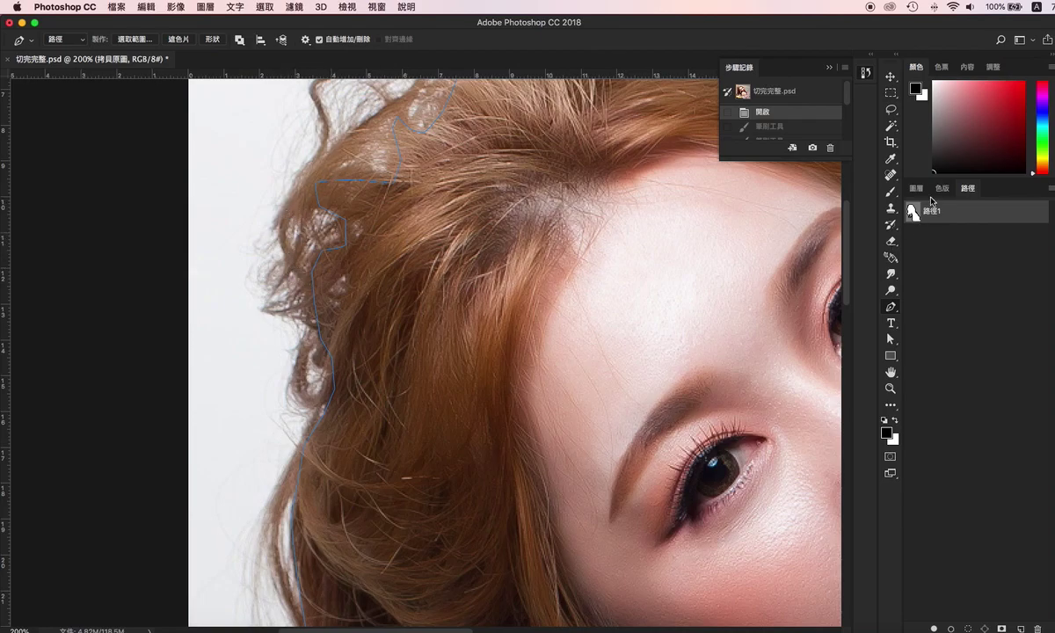
Step: Inspect the 藍 拷貝 channel, restore the RGB composite view and return to the saved path
{"action": "left_click", "coordinate": [942, 188]}
{"action": "left_click", "coordinate": [934, 304]}
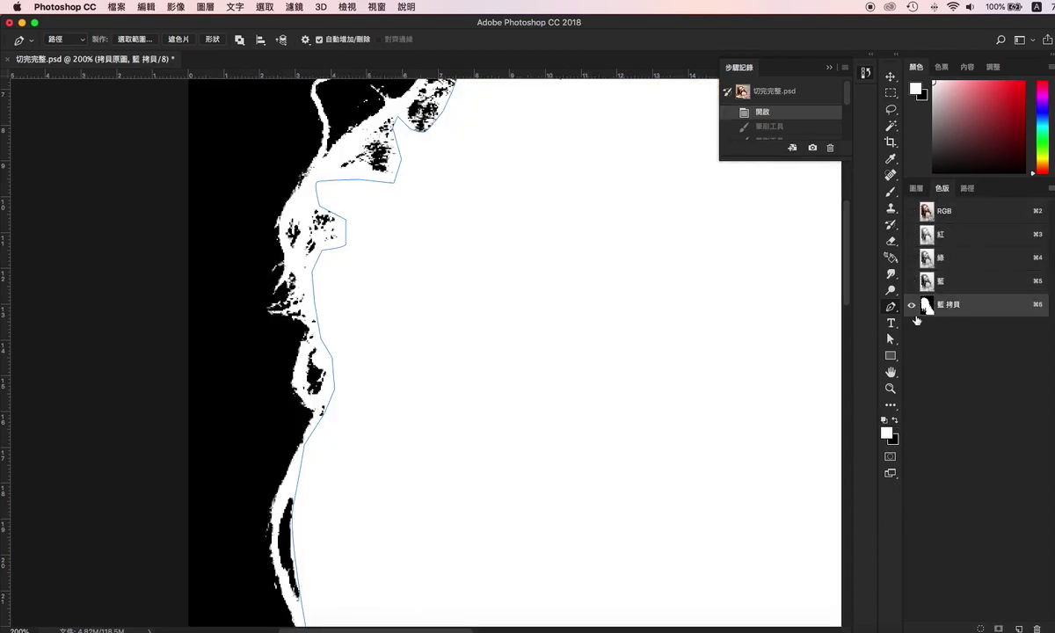
{"action": "left_click", "coordinate": [967, 188]}
{"action": "left_click", "coordinate": [941, 188]}
{"action": "key", "text": "super+2"}
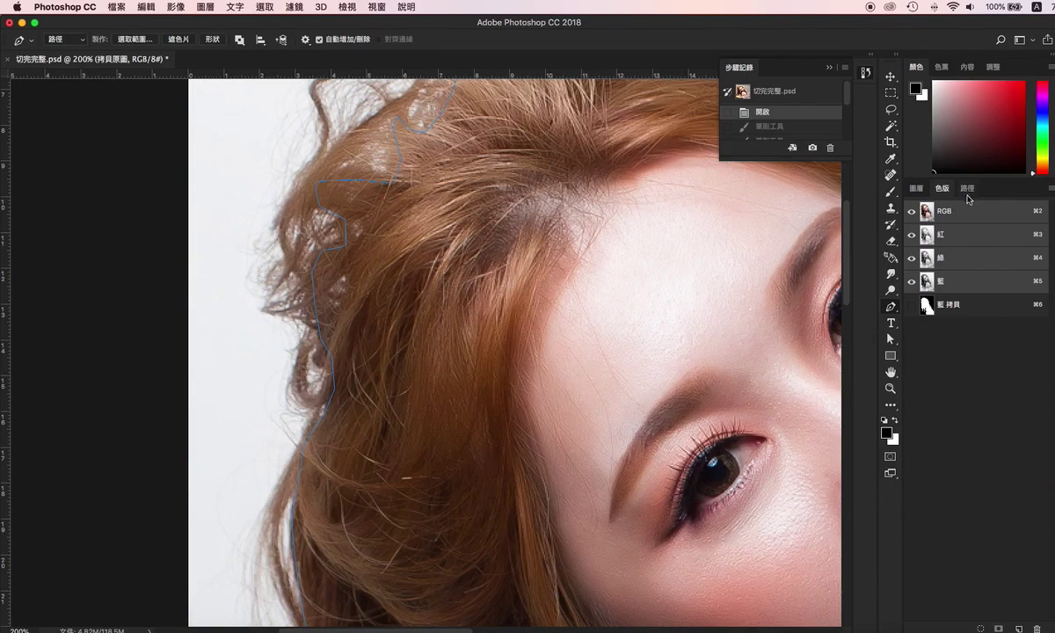
{"action": "left_click", "coordinate": [967, 188]}
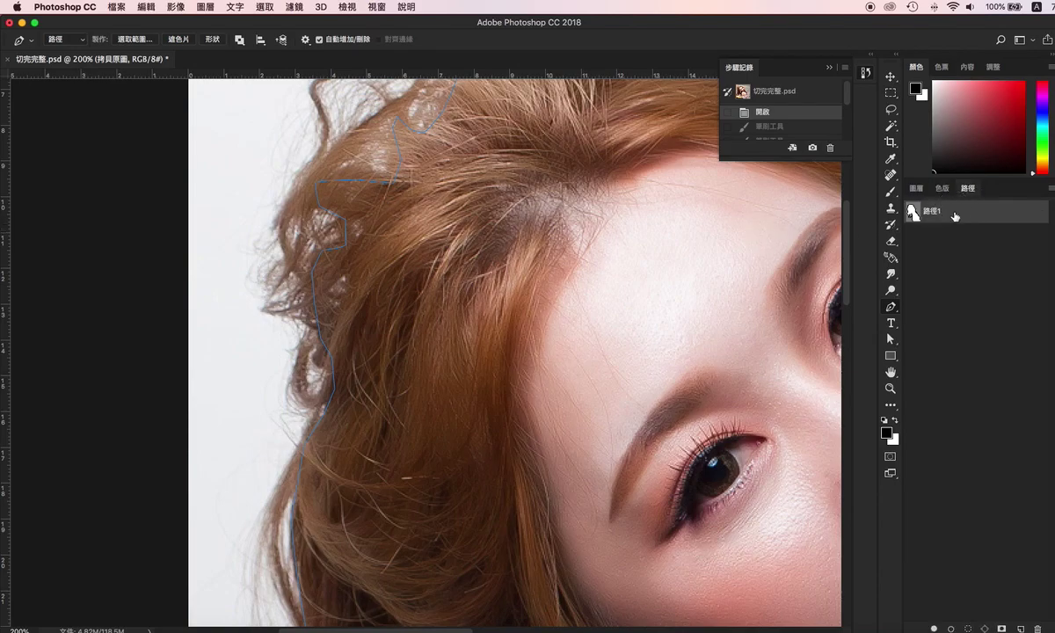
Step: Examine the path along the crown, face, earring, shoulder and lace dress, ending with the whole outline in view
{"action": "scroll", "coordinate": [353, 161], "scroll_direction": "up", "scroll_amount": 3}
{"action": "scroll", "coordinate": [353, 161], "scroll_direction": "right", "scroll_amount": 2}
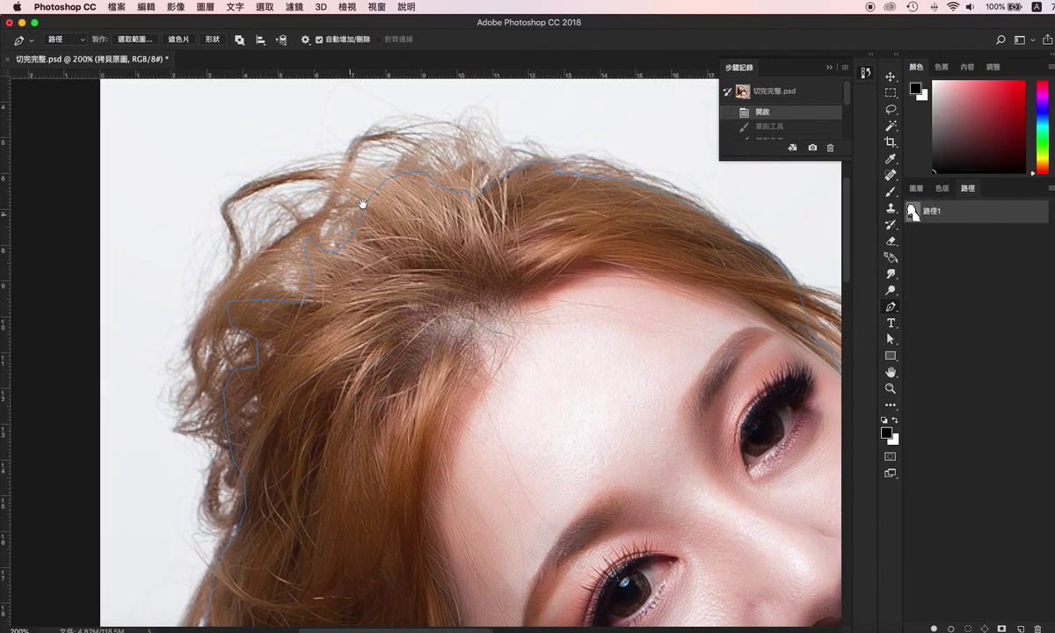
{"action": "scroll", "coordinate": [583, 259], "scroll_direction": "right", "scroll_amount": 4}
{"action": "scroll", "coordinate": [411, 236], "scroll_direction": "down", "scroll_amount": 2}
{"action": "scroll", "coordinate": [593, 255], "scroll_direction": "right", "scroll_amount": 4}
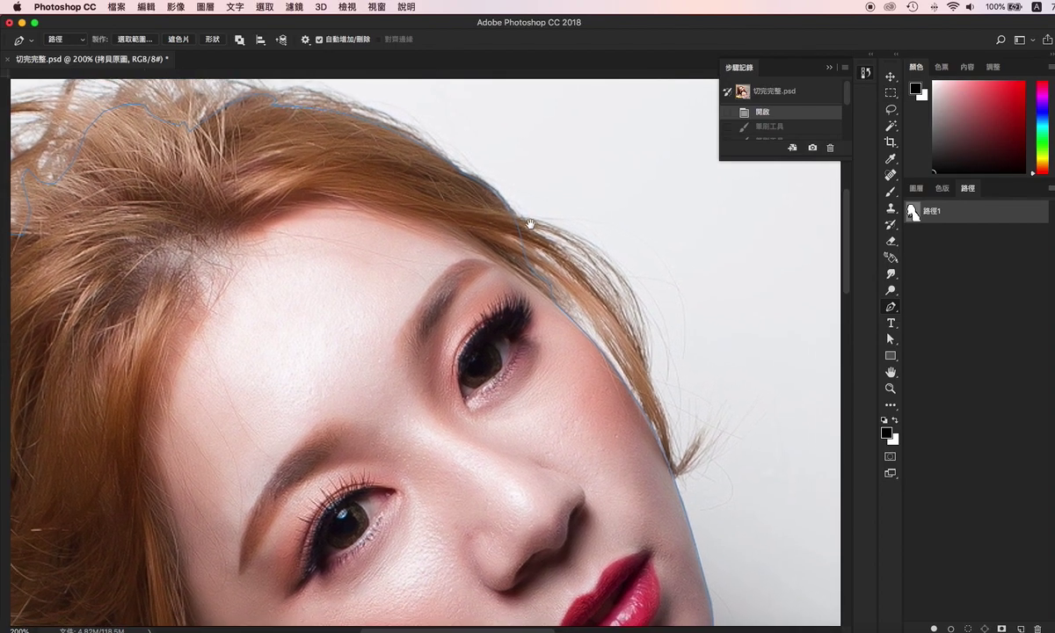
{"action": "scroll", "coordinate": [548, 299], "scroll_direction": "down", "scroll_amount": 1}
{"action": "scroll", "coordinate": [587, 338], "scroll_direction": "down", "scroll_amount": 8}
{"action": "scroll", "coordinate": [554, 288], "scroll_direction": "right", "scroll_amount": 4}
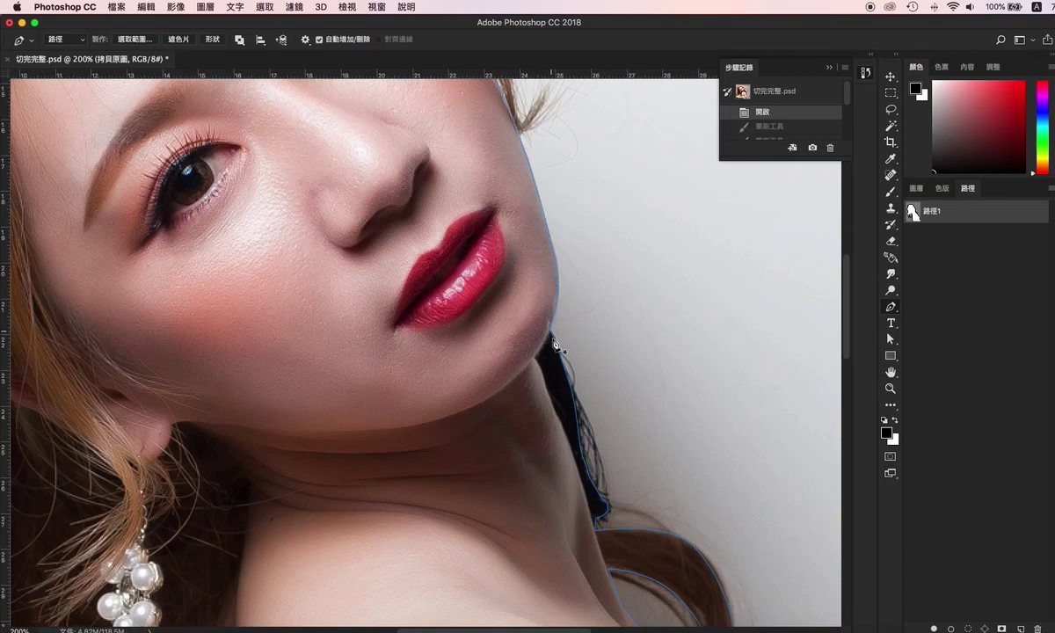
{"action": "scroll", "coordinate": [554, 340], "scroll_direction": "down", "scroll_amount": 15}
{"action": "scroll", "coordinate": [536, 238], "scroll_direction": "down", "scroll_amount": 10}
{"action": "scroll", "coordinate": [536, 237], "scroll_direction": "right", "scroll_amount": 5}
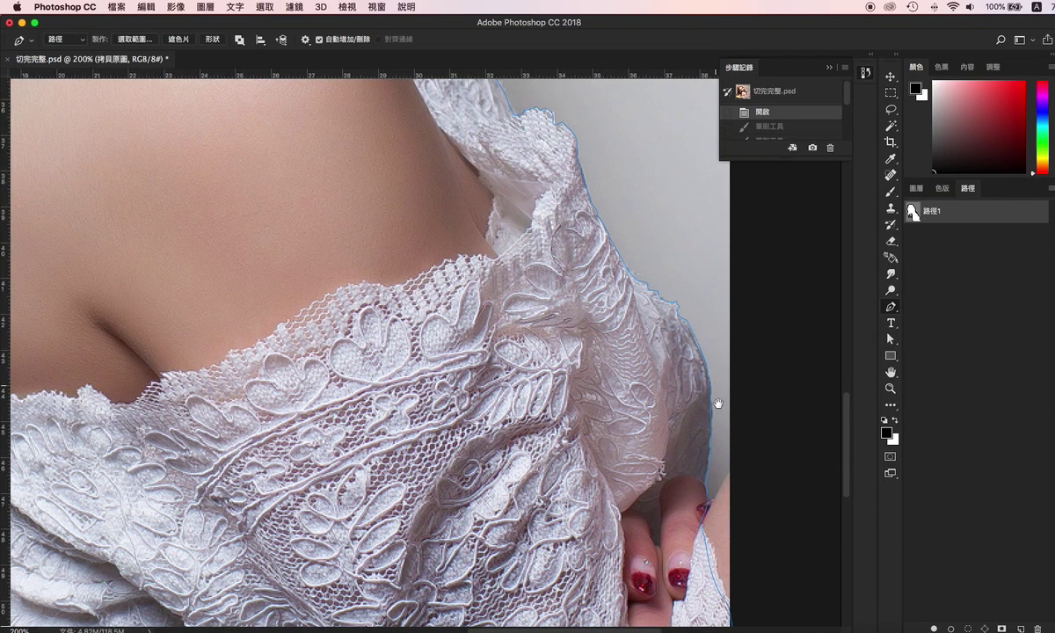
{"action": "scroll", "coordinate": [489, 466], "scroll_direction": "down", "scroll_amount": 5}
{"action": "scroll", "coordinate": [490, 466], "scroll_direction": "left", "scroll_amount": 10}
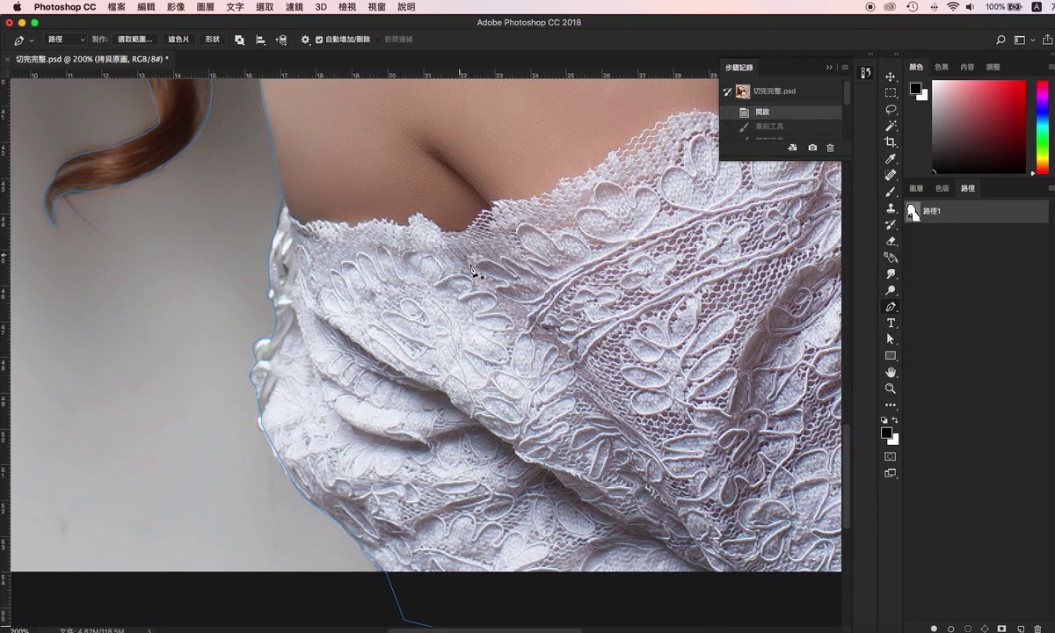
{"action": "key", "text": "super+minus"}
{"action": "key", "text": "super+minus"}
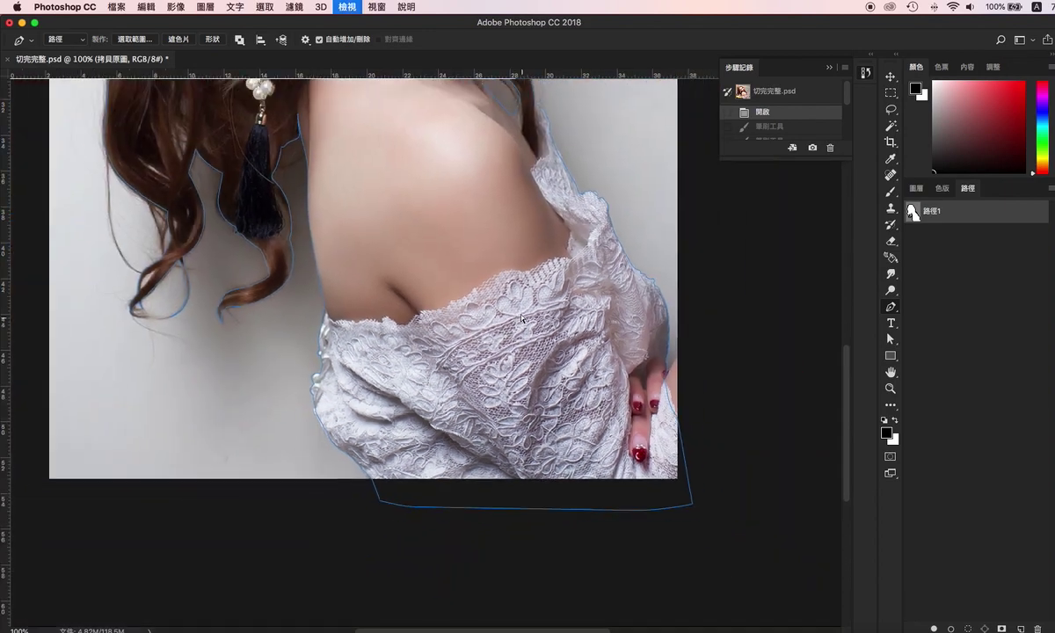
{"action": "key", "text": "super+minus"}
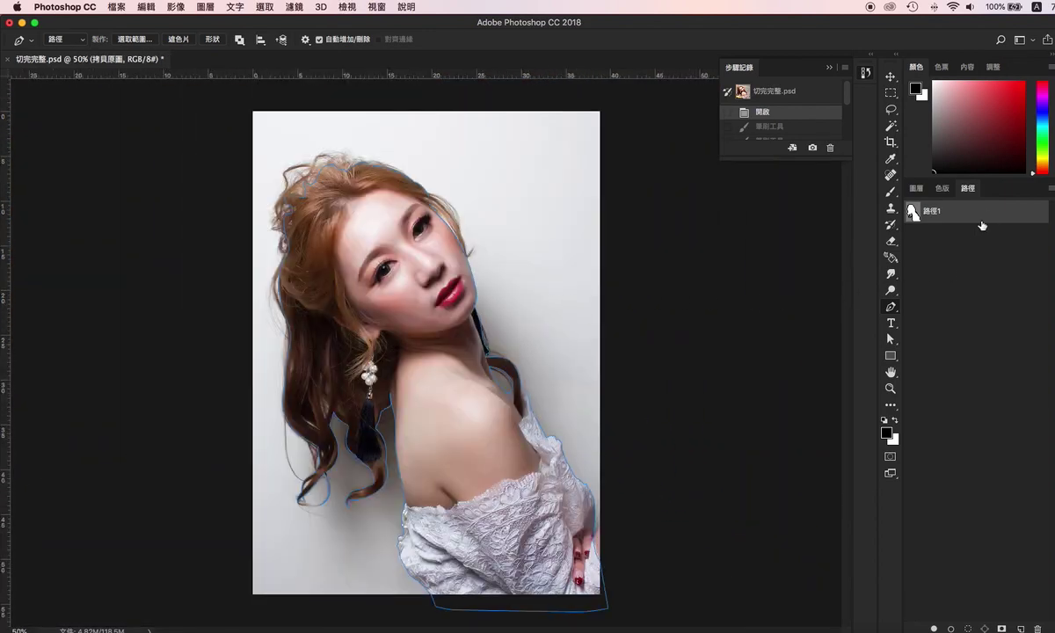
Step: Review the pen tool variants and choose the standard Pen tool
{"action": "left_click", "coordinate": [890, 310]}
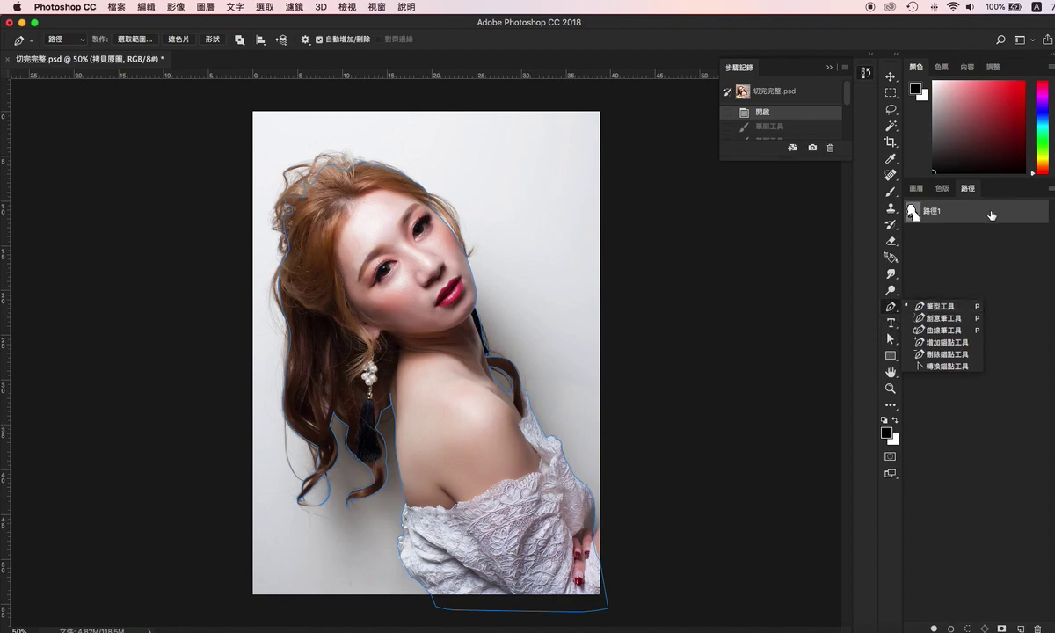
{"action": "left_click", "coordinate": [934, 309]}
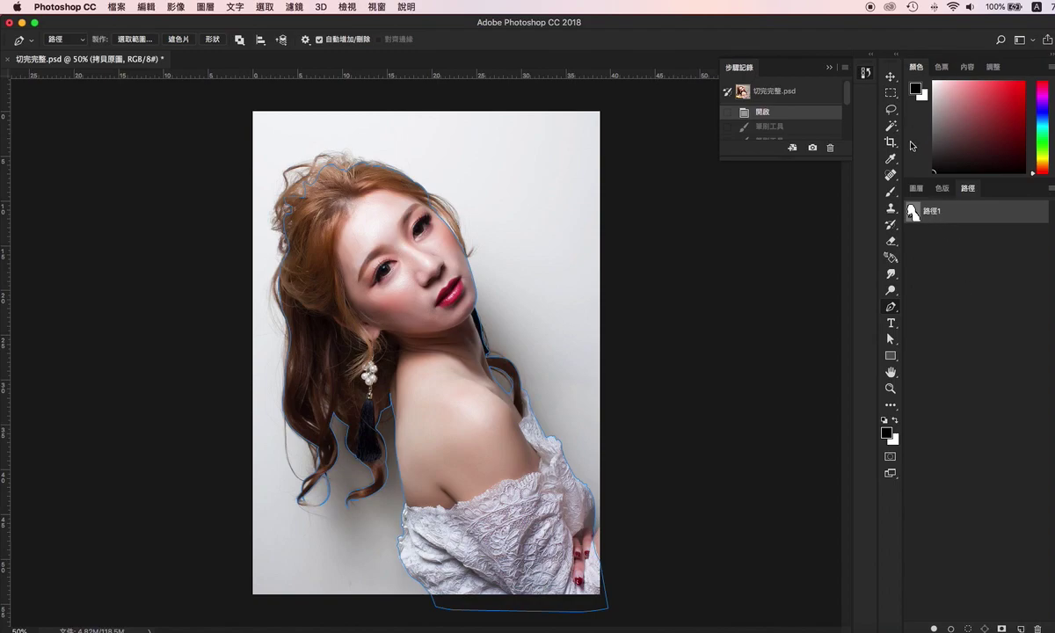
Step: Compare the red, green and blue channels, leave only the blue one (藍) displayed, and deselect 路徑1
{"action": "left_click", "coordinate": [952, 186]}
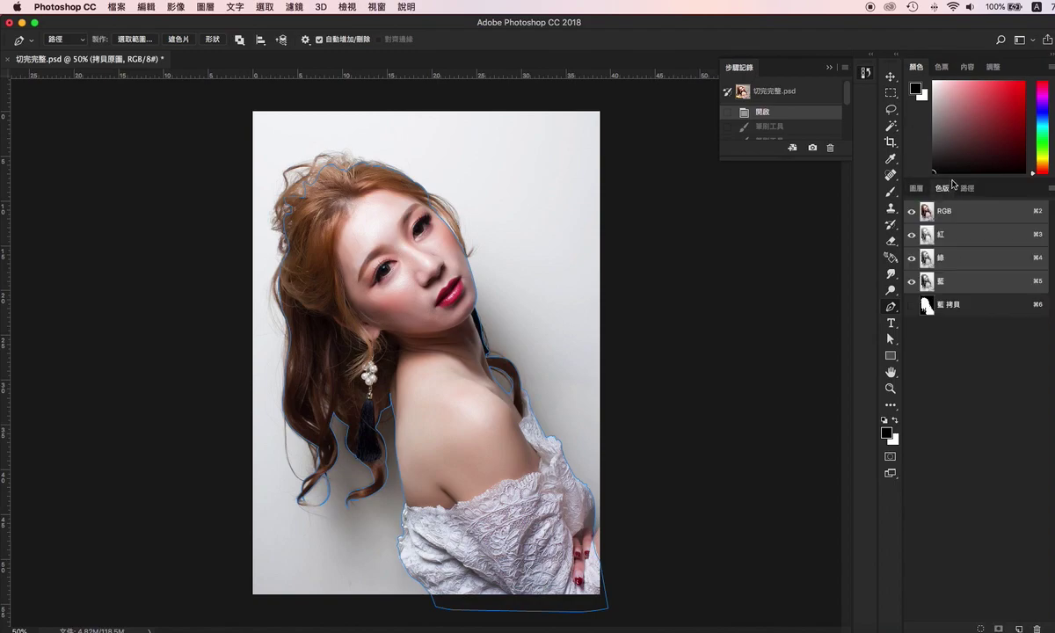
{"action": "left_click", "coordinate": [967, 238]}
{"action": "left_click", "coordinate": [959, 260]}
{"action": "left_click", "coordinate": [964, 283]}
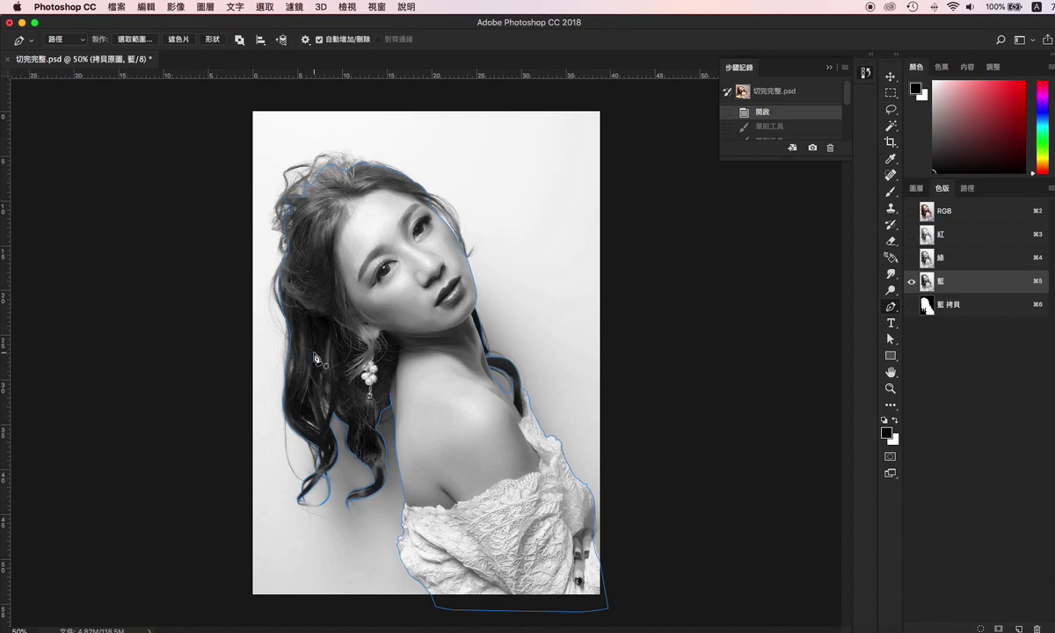
{"action": "left_click", "coordinate": [968, 188]}
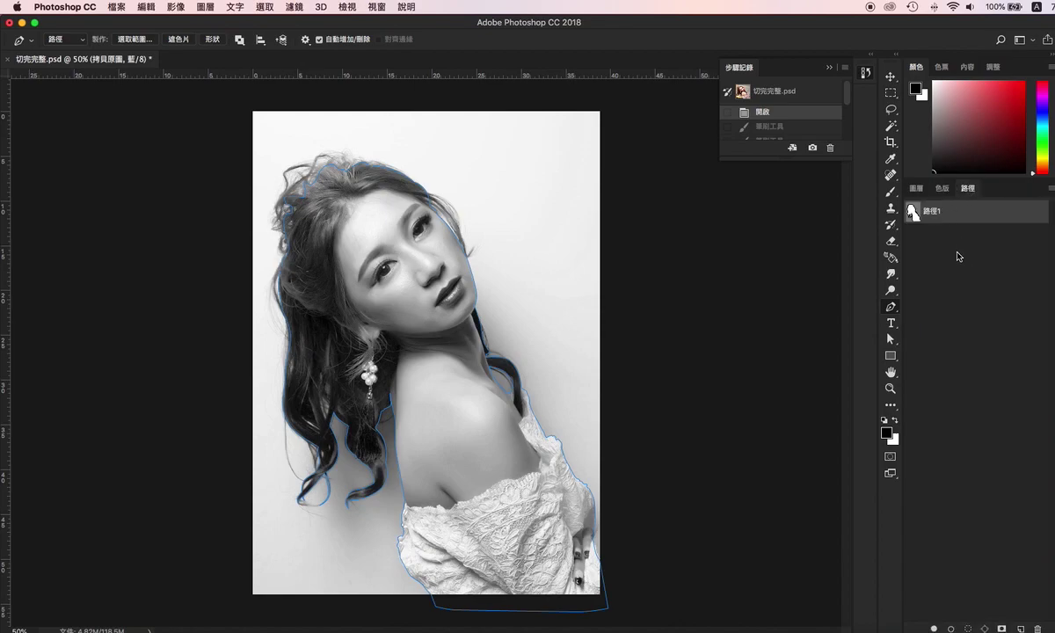
{"action": "left_click", "coordinate": [914, 237]}
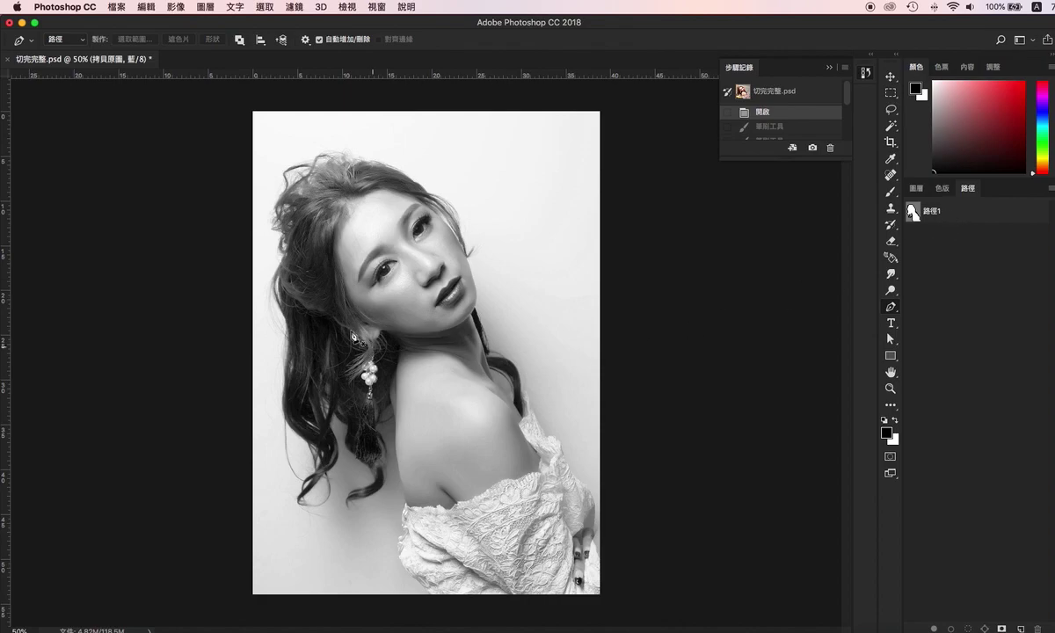
Step: Compare the green and blue channels, and duplicate the blue channel (藍) as a new channel
{"action": "left_click", "coordinate": [942, 188]}
{"action": "left_click", "coordinate": [961, 261]}
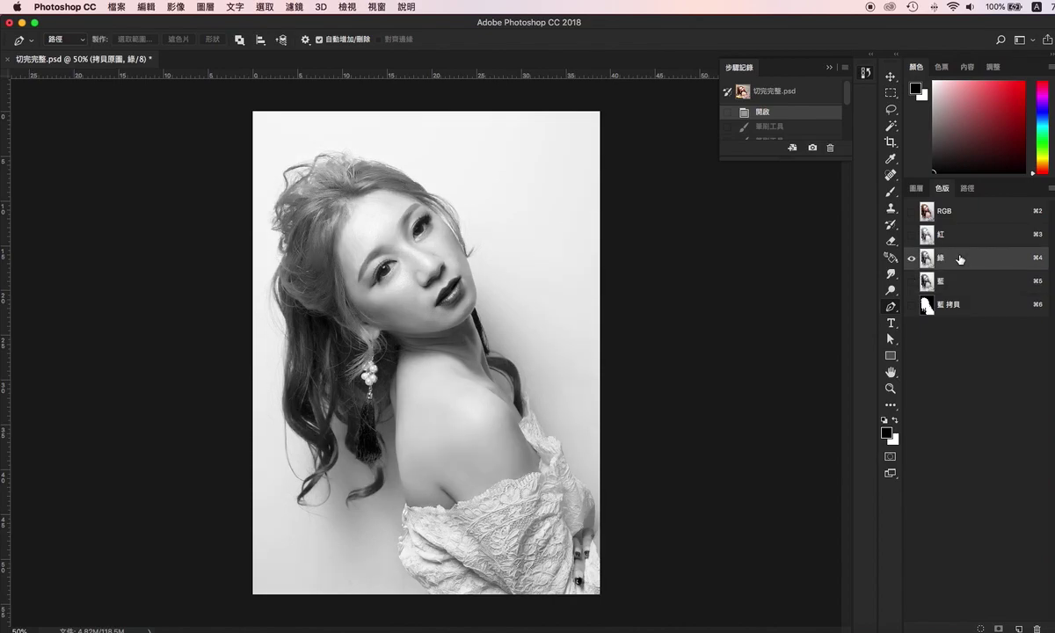
{"action": "left_click", "coordinate": [960, 282]}
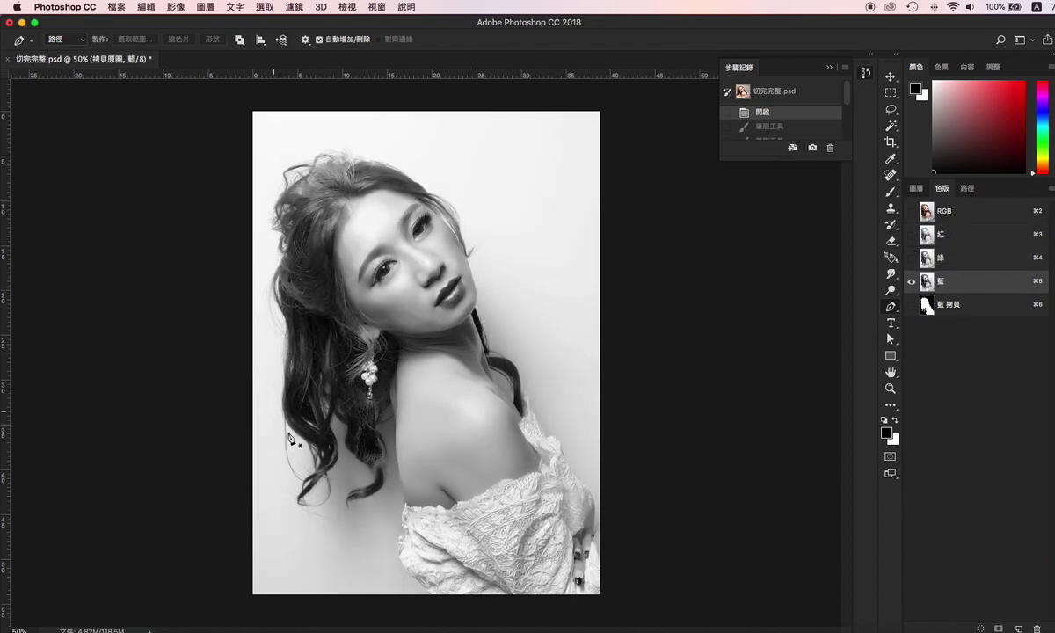
{"action": "left_click_drag", "start_coordinate": [969, 291], "coordinate": [1019, 629]}
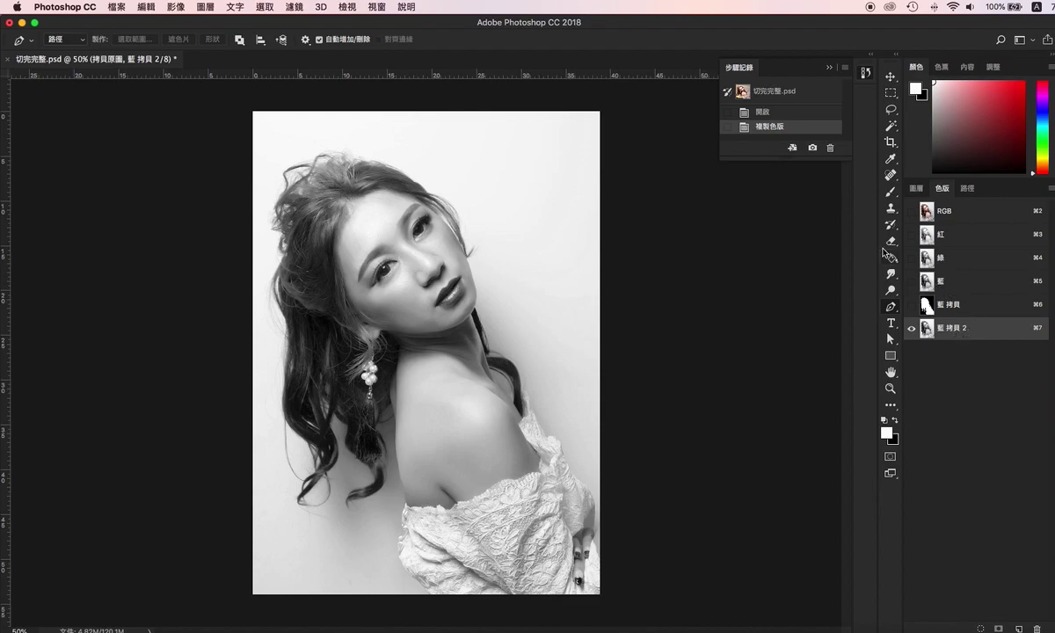
Step: Draw a loose Lasso selection around the hair, face and neck, and invert it to select everything outside
{"action": "left_click", "coordinate": [891, 109]}
{"action": "mouse_move", "coordinate": [316, 143]}
{"action": "left_mouse_down"}
{"action": "mouse_move", "coordinate": [289, 145]}
{"action": "mouse_move", "coordinate": [270, 164]}
{"action": "mouse_move", "coordinate": [262, 312]}
{"action": "mouse_move", "coordinate": [295, 517]}
{"action": "mouse_move", "coordinate": [330, 532]}
{"action": "mouse_move", "coordinate": [343, 510]}
{"action": "mouse_move", "coordinate": [346, 521]}
{"action": "mouse_move", "coordinate": [390, 485]}
{"action": "mouse_move", "coordinate": [405, 384]}
{"action": "mouse_move", "coordinate": [441, 369]}
{"action": "mouse_move", "coordinate": [491, 400]}
{"action": "mouse_move", "coordinate": [511, 431]}
{"action": "mouse_move", "coordinate": [541, 423]}
{"action": "mouse_move", "coordinate": [542, 376]}
{"action": "mouse_move", "coordinate": [508, 343]}
{"action": "mouse_move", "coordinate": [474, 217]}
{"action": "mouse_move", "coordinate": [444, 177]}
{"action": "mouse_move", "coordinate": [352, 136]}
{"action": "mouse_move", "coordinate": [294, 147]}
{"action": "left_mouse_up"}
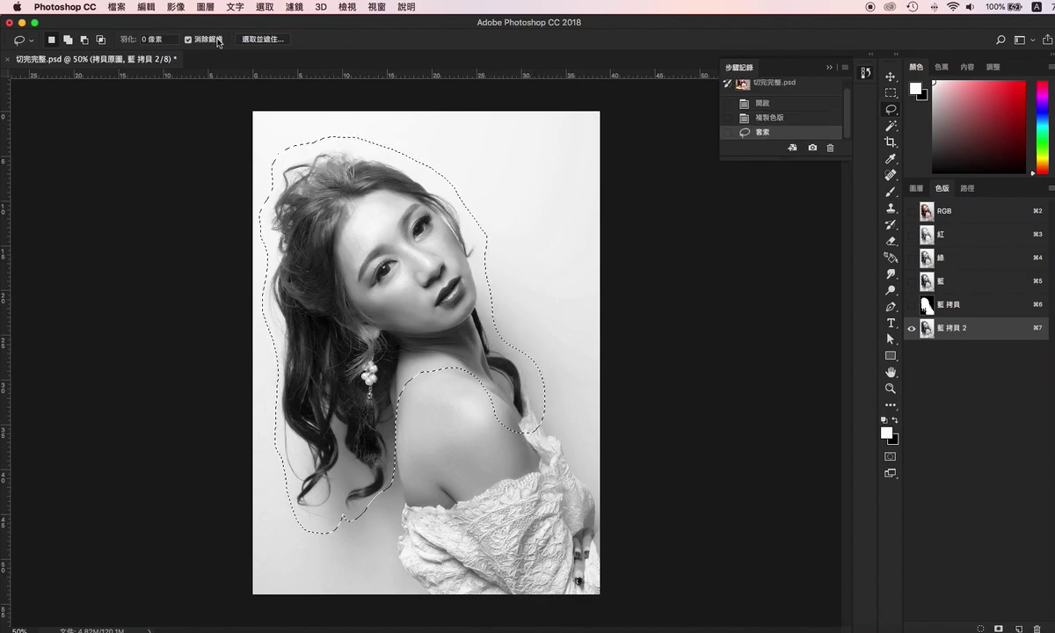
{"action": "left_click", "coordinate": [265, 7]}
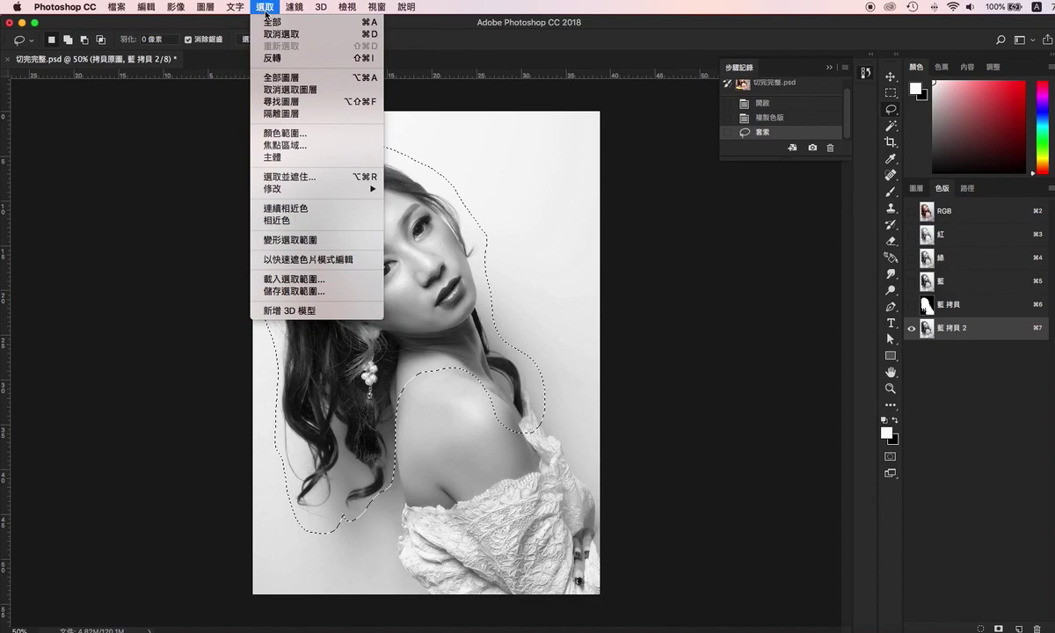
{"action": "left_click", "coordinate": [297, 59]}
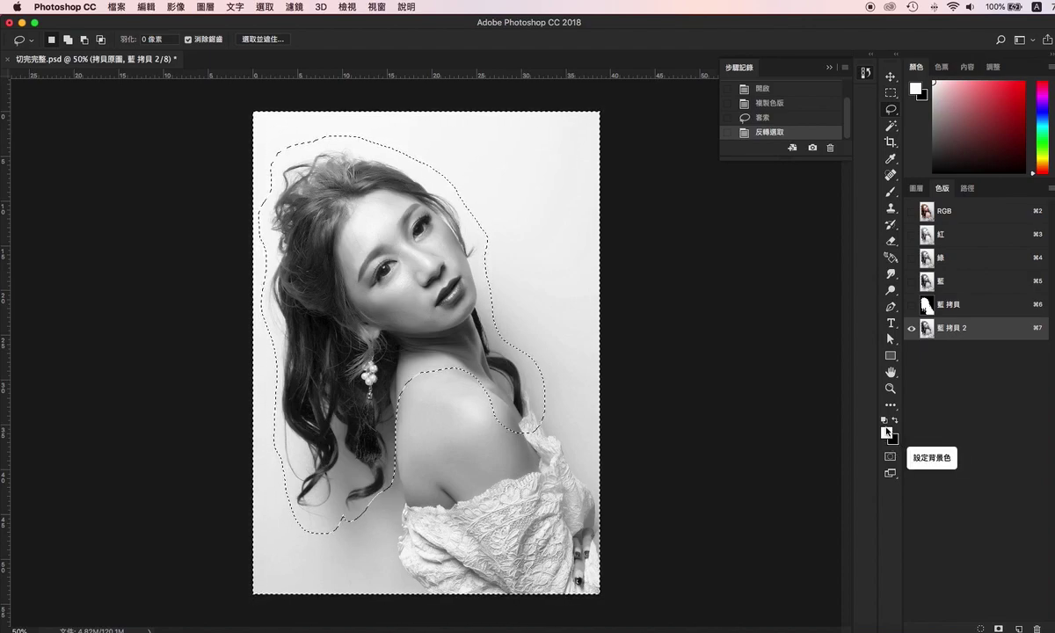
Step: Fill the area outside the hair and face with white and deselect
{"action": "key", "text": "alt+BackSpace"}
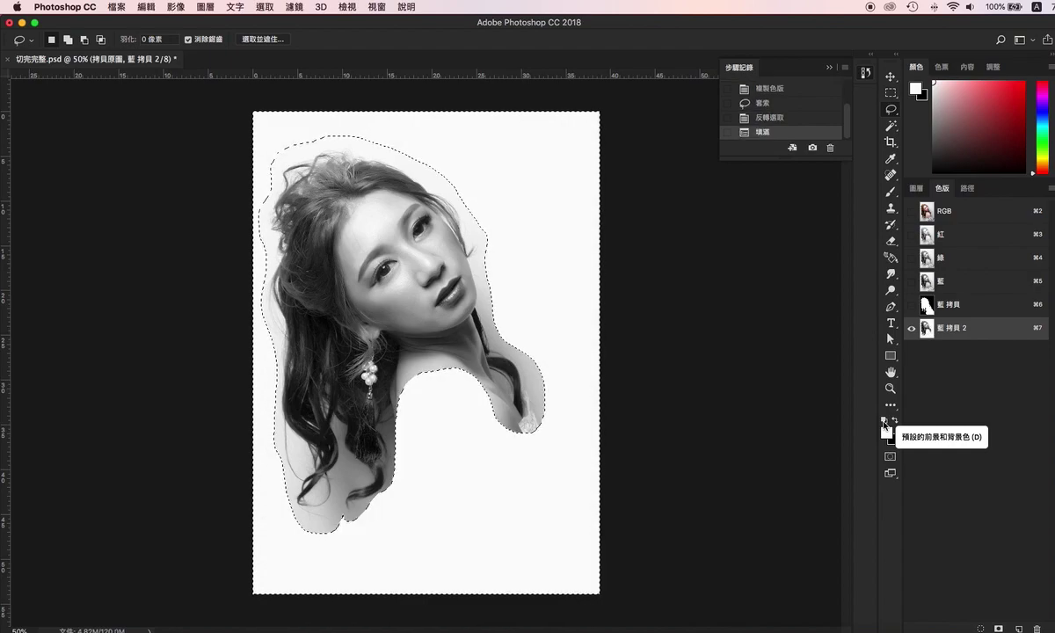
{"action": "left_click", "coordinate": [265, 7]}
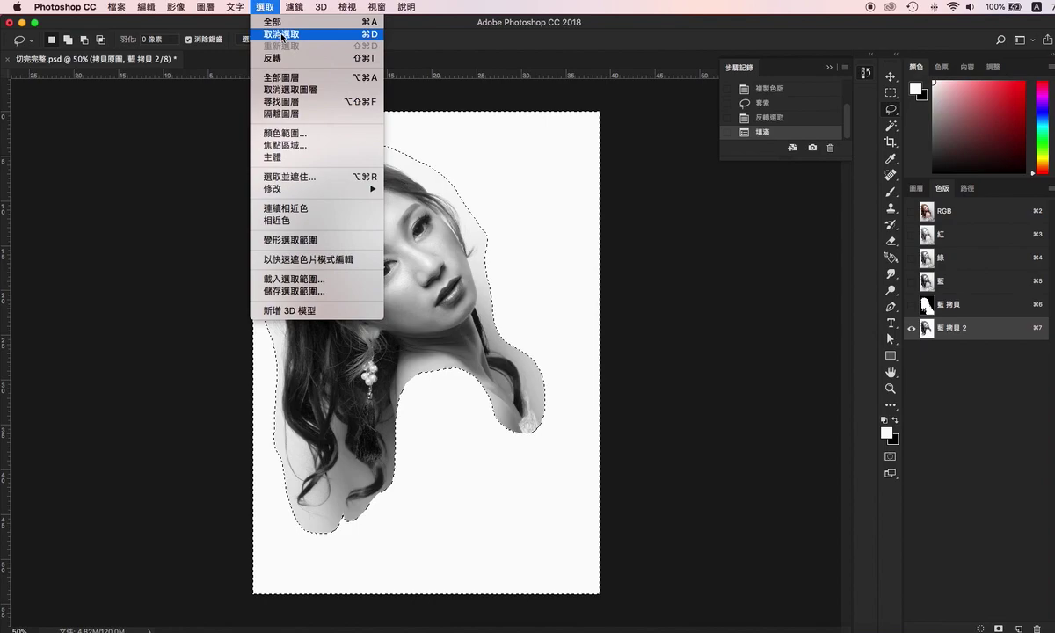
{"action": "left_click", "coordinate": [282, 35]}
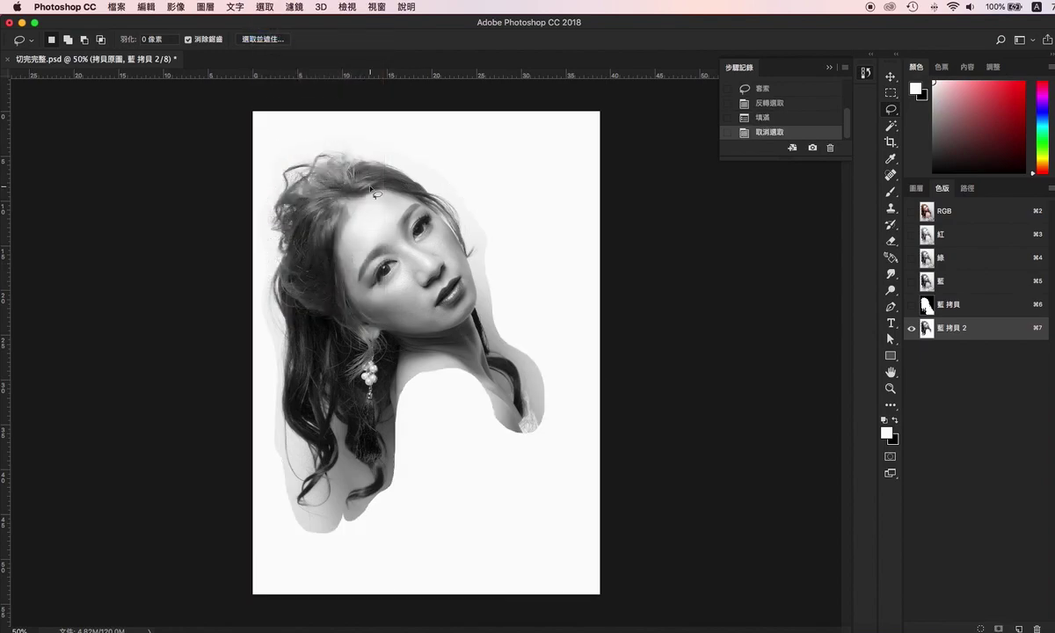
Step: Turn the hair black in 藍 拷貝 2 using Levels, sampling the black point on the crown for an input black of 118
{"action": "left_click", "coordinate": [175, 7]}
{"action": "mouse_move", "coordinate": [258, 51]}
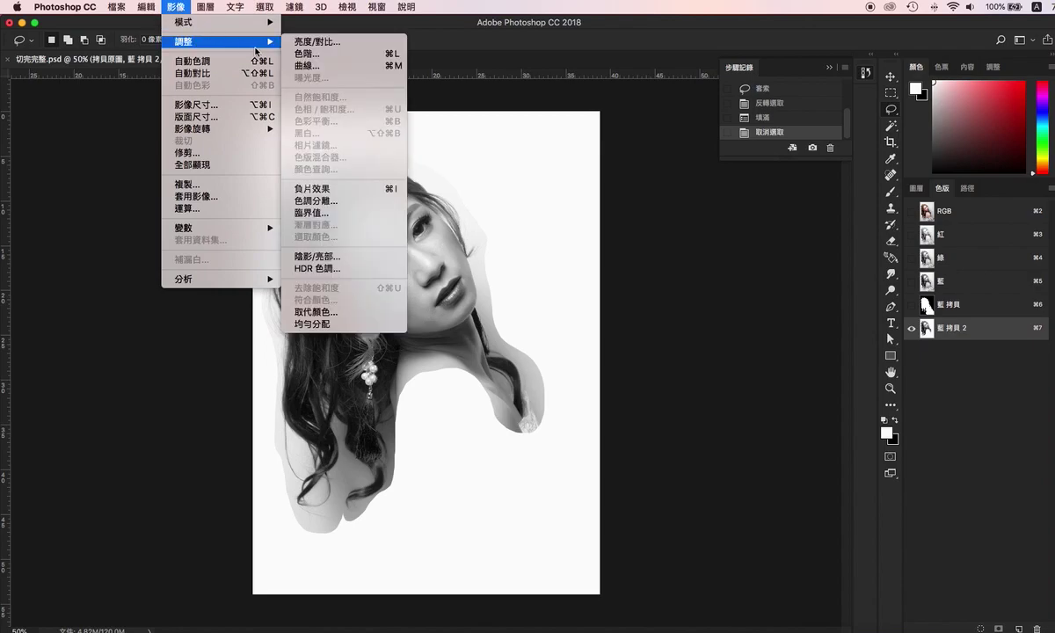
{"action": "left_click", "coordinate": [316, 56]}
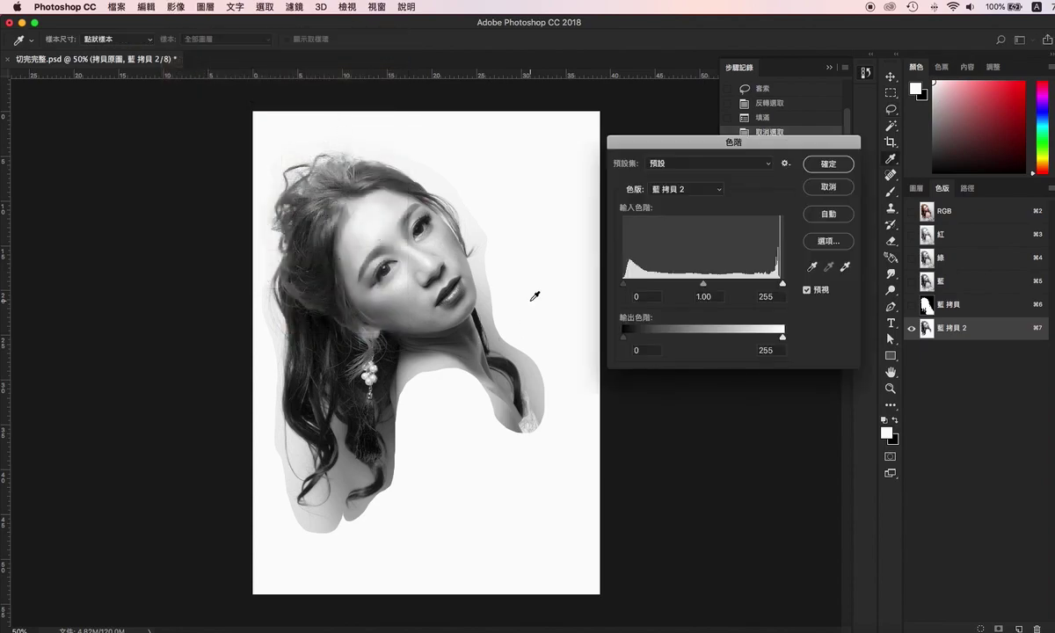
{"action": "left_click", "coordinate": [812, 267]}
{"action": "left_click", "coordinate": [331, 224]}
{"action": "left_click", "coordinate": [312, 211]}
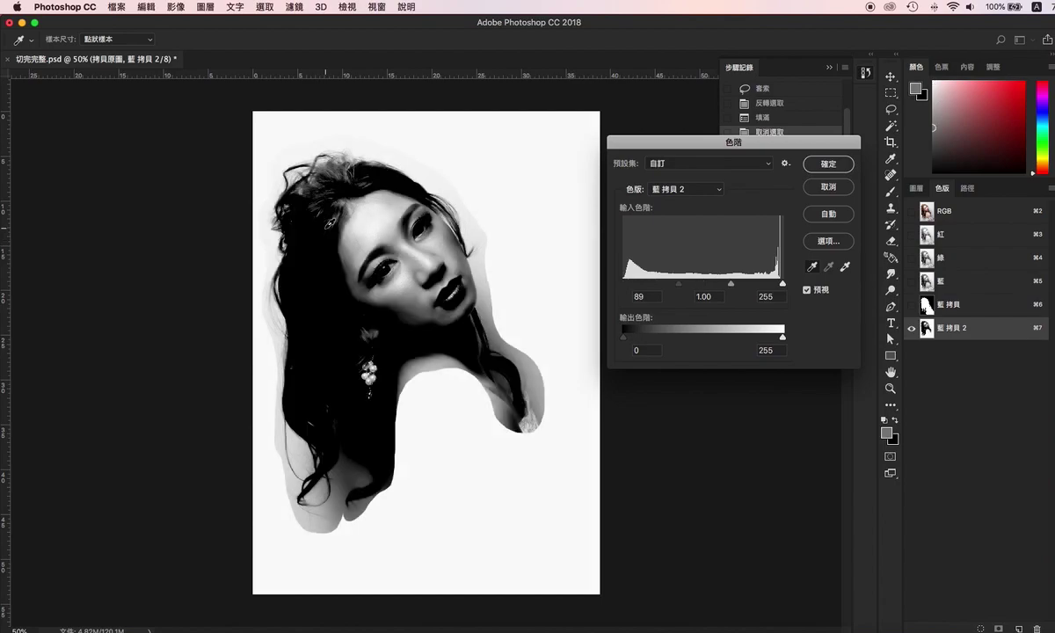
{"action": "left_click", "coordinate": [346, 167]}
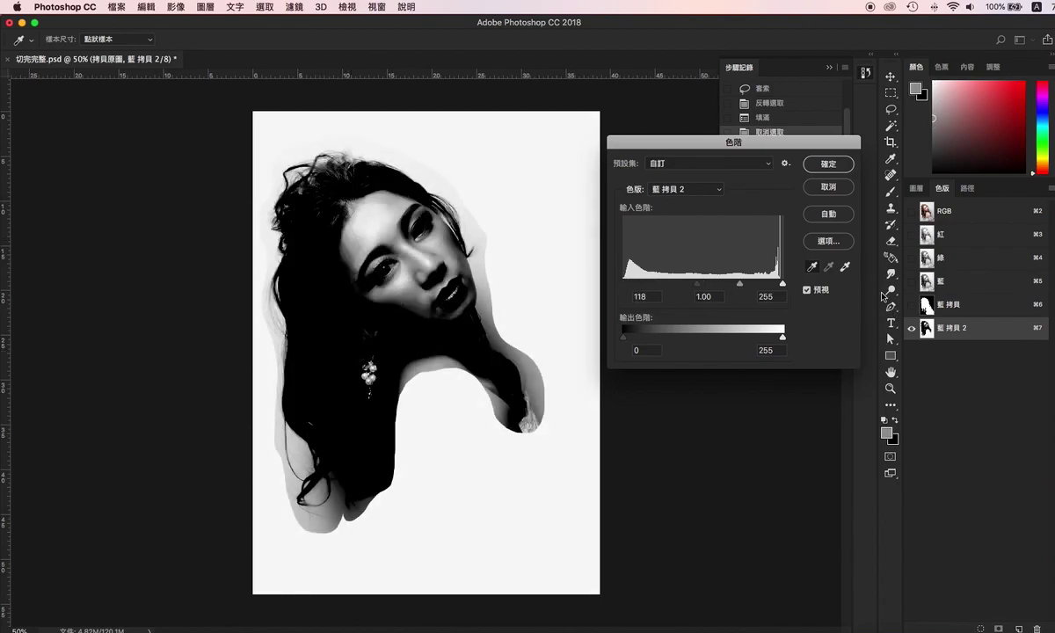
Step: Sample the Levels white point beside the neck for an input white of 149, and apply the adjustment
{"action": "left_click", "coordinate": [846, 267]}
{"action": "left_click", "coordinate": [492, 306]}
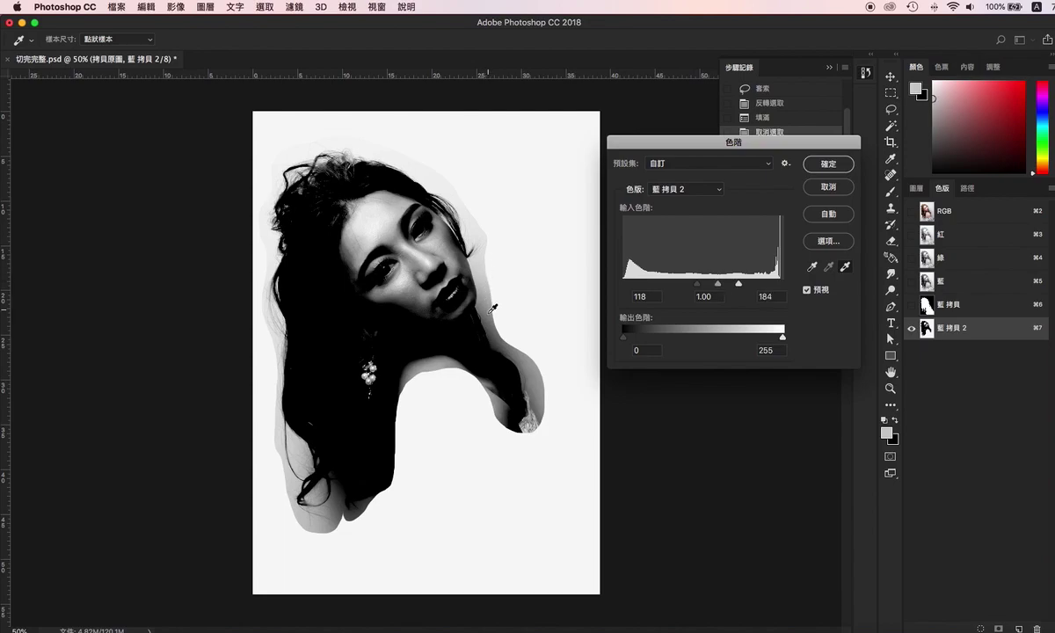
{"action": "left_click", "coordinate": [471, 314]}
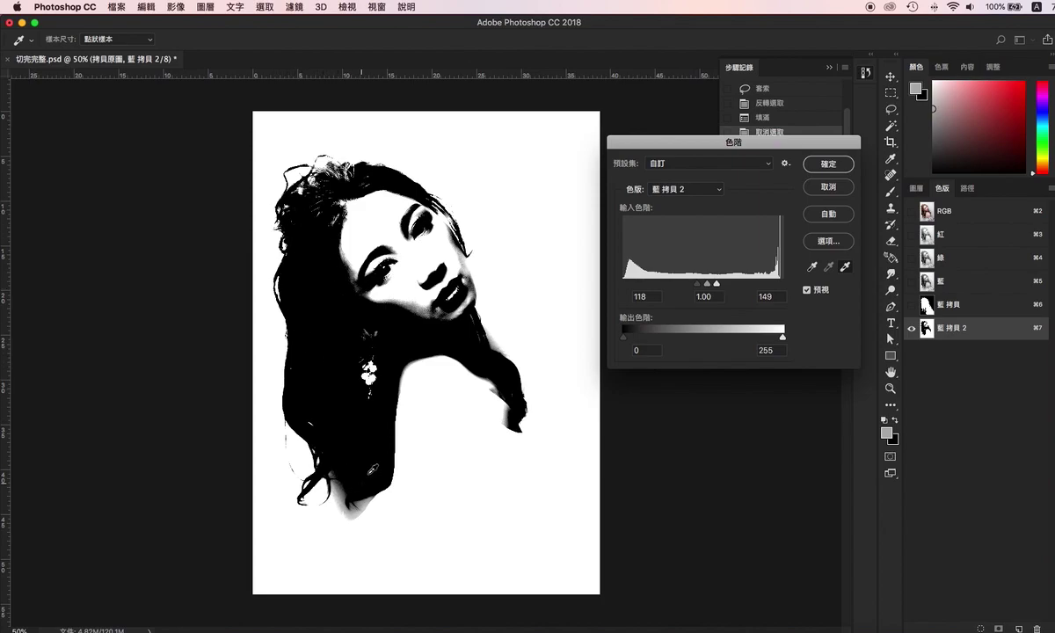
{"action": "left_click", "coordinate": [819, 168]}
{"action": "key", "text": "l"}
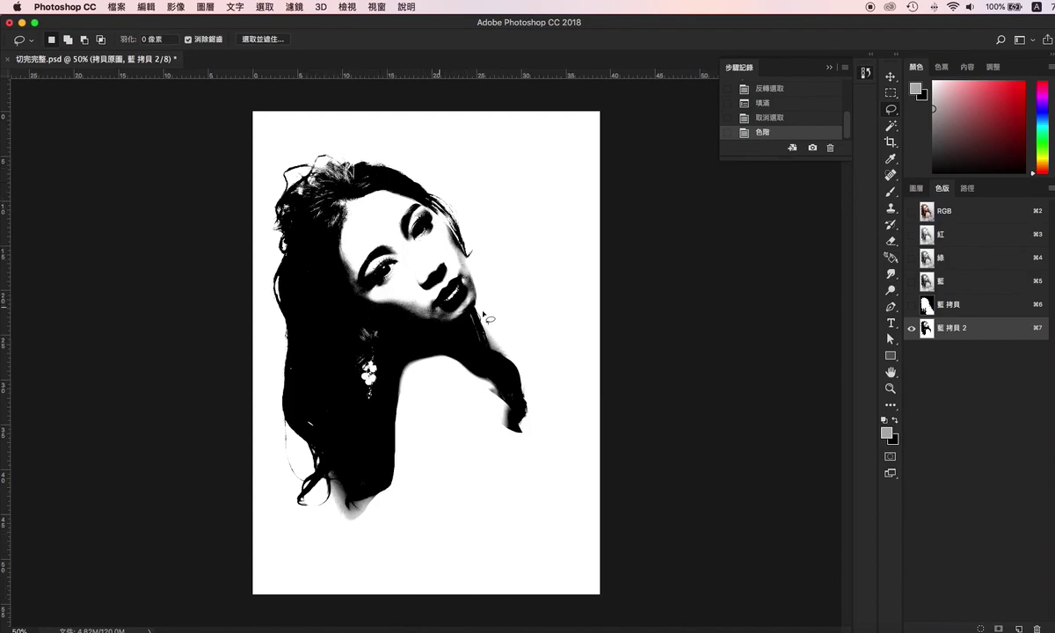
Step: Load 路徑1 as a selection and return to the 藍 拷貝 2 channel
{"action": "left_click", "coordinate": [967, 188]}
{"action": "left_click", "coordinate": [954, 213]}
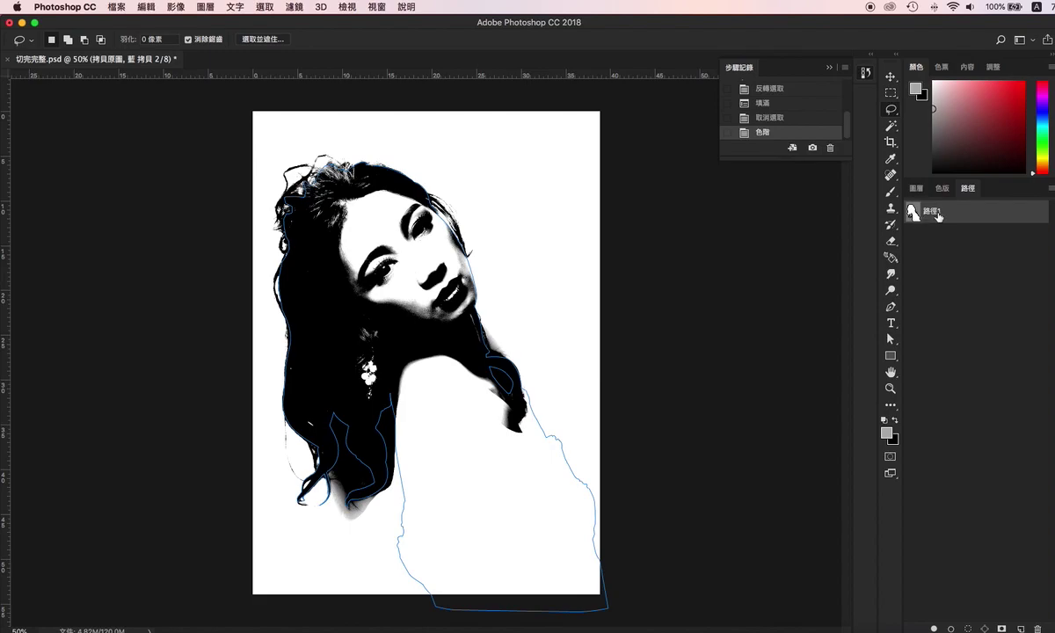
{"action": "left_click", "coordinate": [913, 212], "text": "super"}
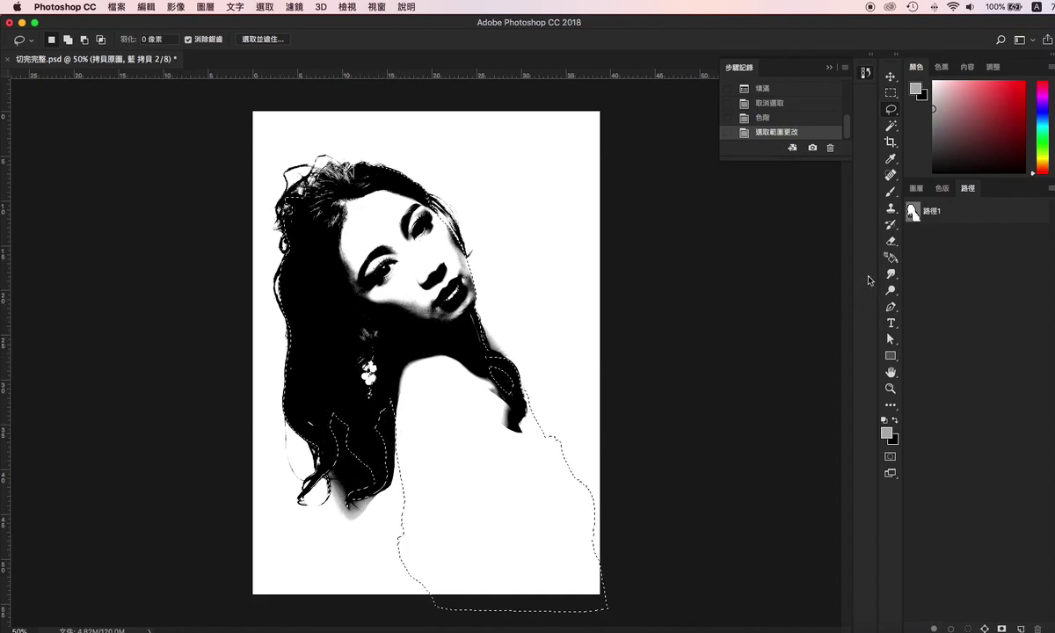
{"action": "left_click", "coordinate": [945, 190]}
{"action": "left_click", "coordinate": [906, 309]}
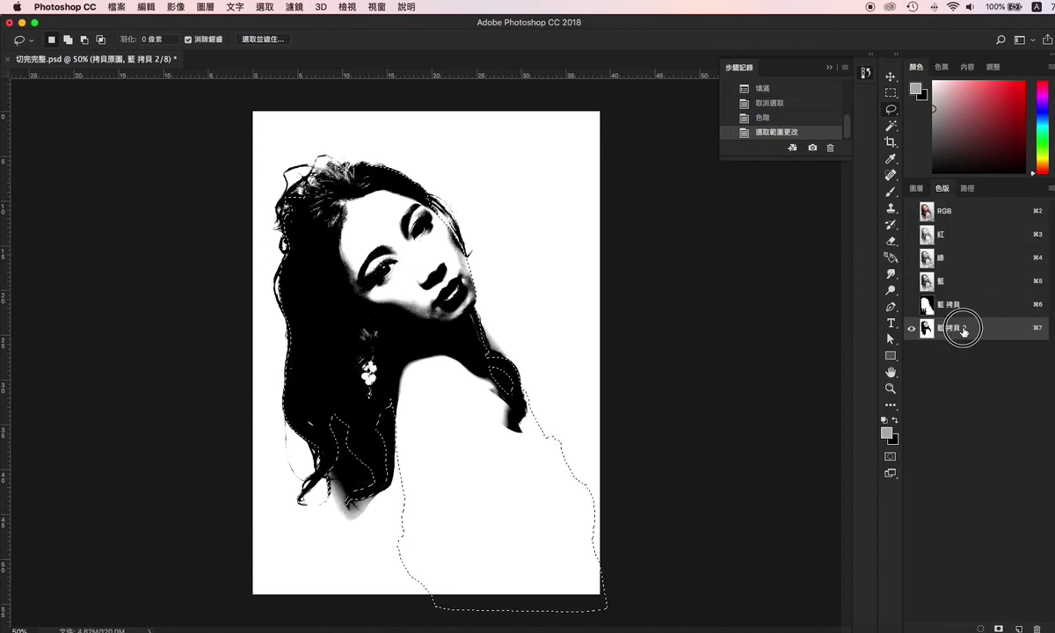
Step: Set up the Brush tool with the default white and black colours and the hard round tip (實邊圓形) at 100% hardness
{"action": "left_click", "coordinate": [891, 194]}
{"action": "left_click", "coordinate": [885, 422]}
{"action": "left_click", "coordinate": [62, 111]}
{"action": "left_click", "coordinate": [66, 40]}
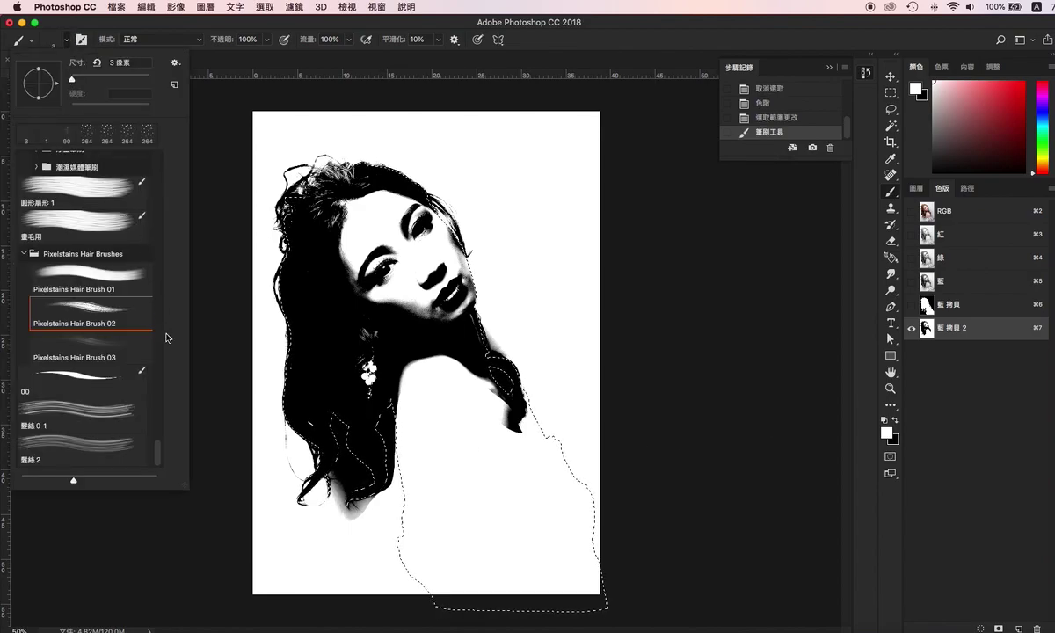
{"action": "left_click_drag", "start_coordinate": [162, 454], "coordinate": [153, 151]}
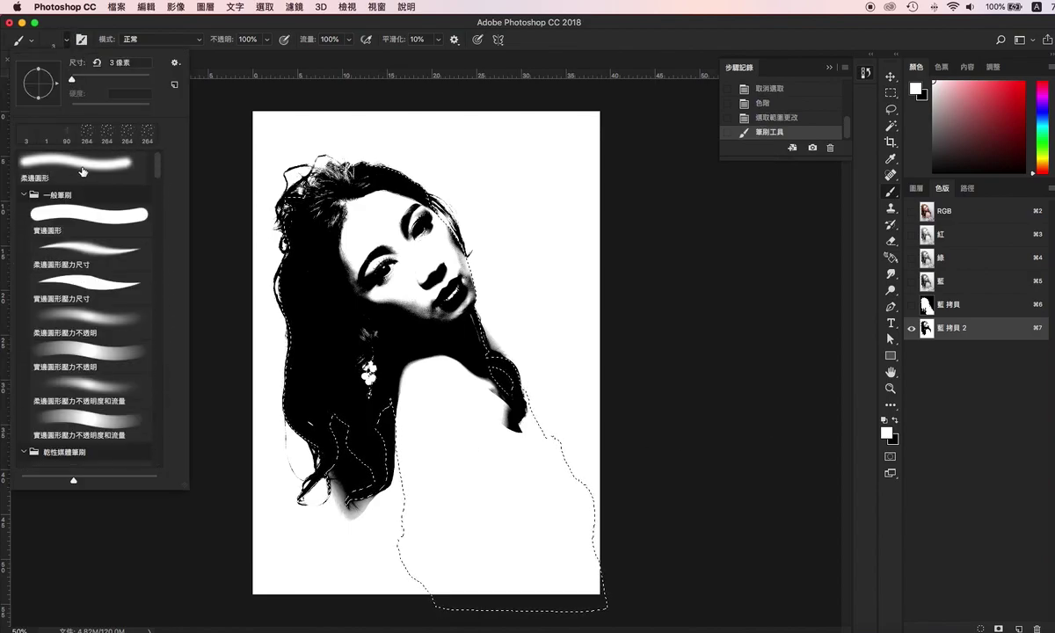
{"action": "left_click", "coordinate": [88, 211]}
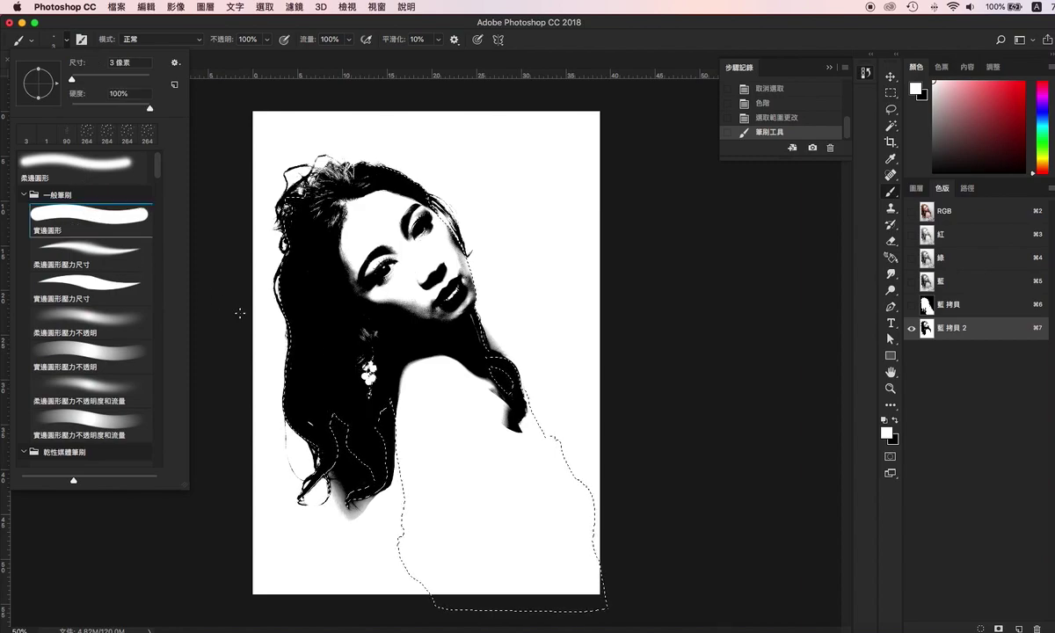
{"action": "left_click", "coordinate": [400, 427]}
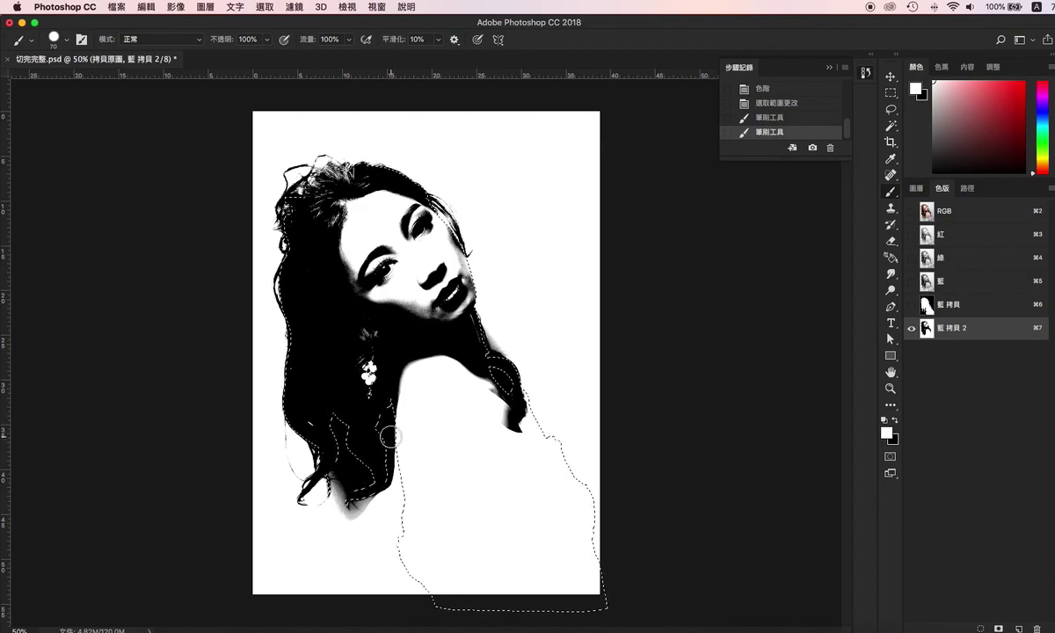
{"action": "left_click_drag", "start_coordinate": [396, 405], "coordinate": [394, 429]}
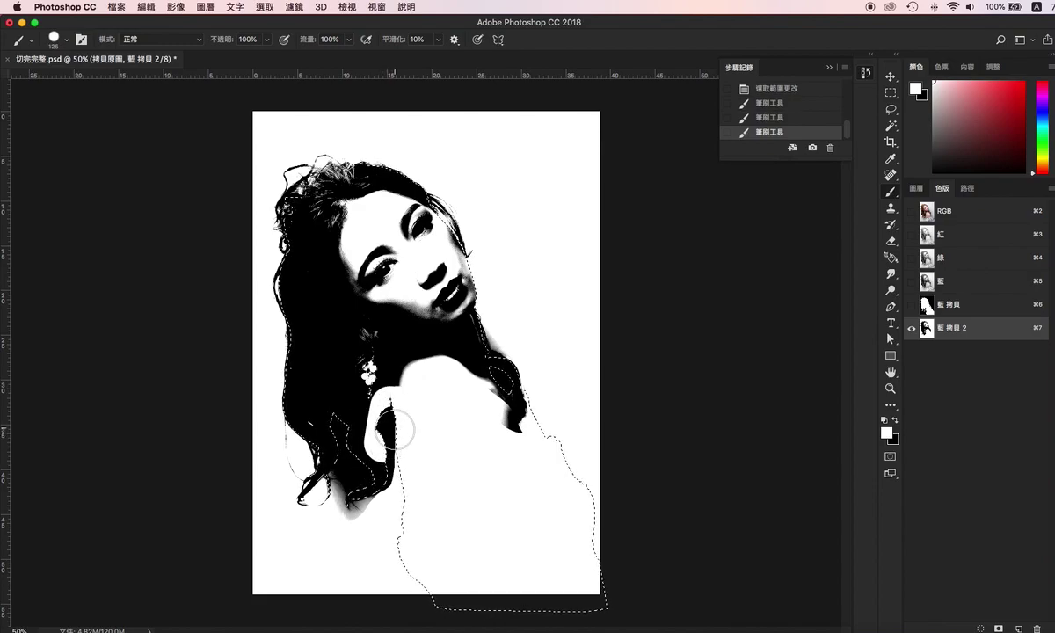
{"action": "key", "text": "super+z"}
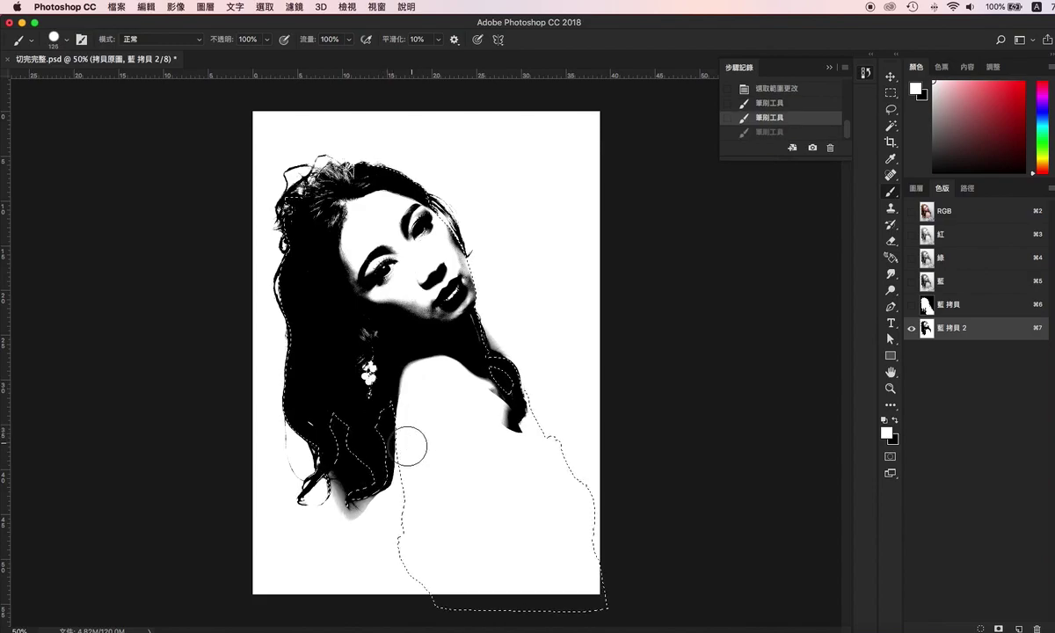
Step: Invert the path selection and paint the background around the lower hair curls white with the 125-pixel brush
{"action": "left_click", "coordinate": [264, 7]}
{"action": "left_click", "coordinate": [271, 58]}
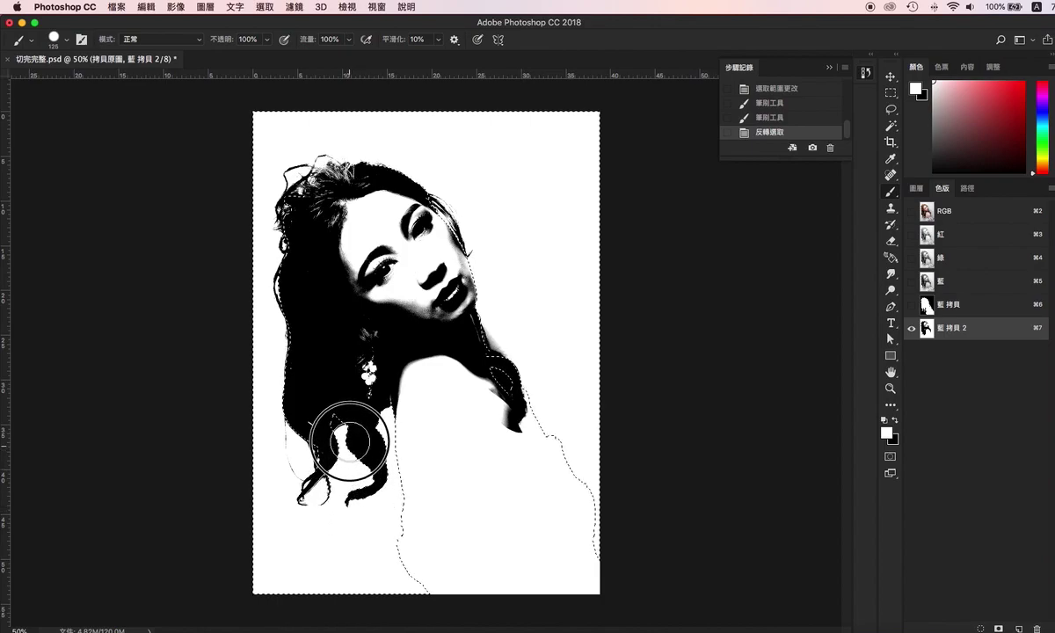
{"action": "left_click", "coordinate": [396, 458]}
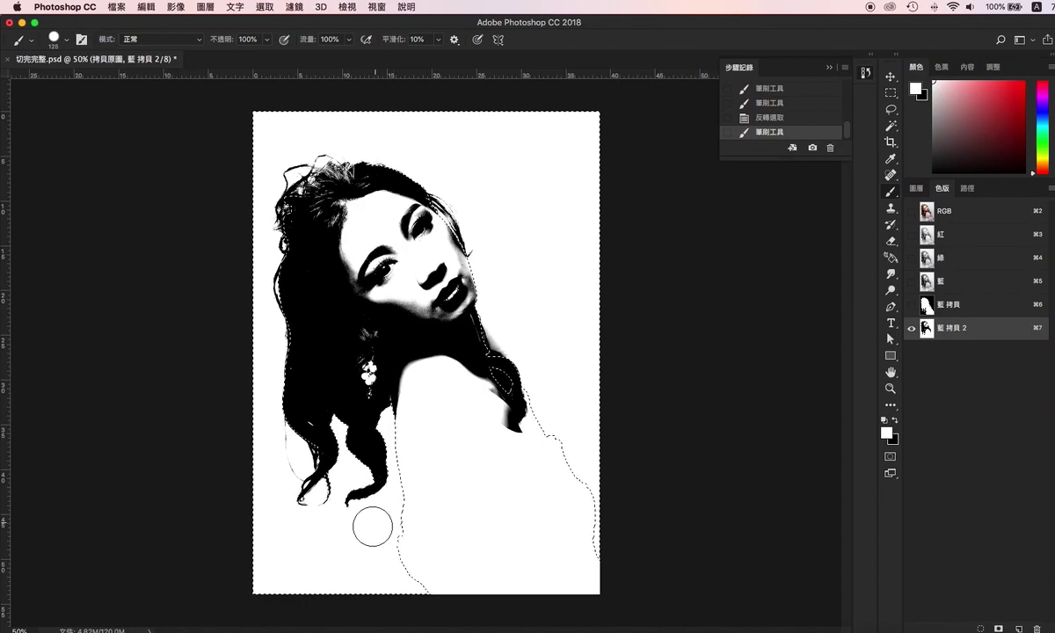
Step: Invert the selection back to the subject and fill it with black
{"action": "left_click", "coordinate": [261, 6]}
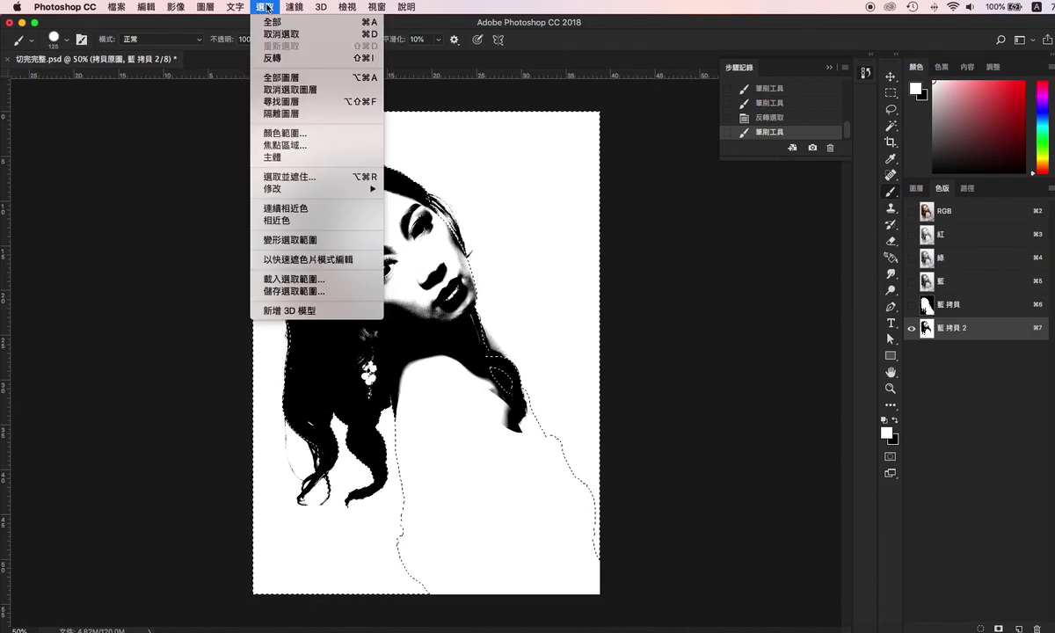
{"action": "left_click", "coordinate": [270, 55]}
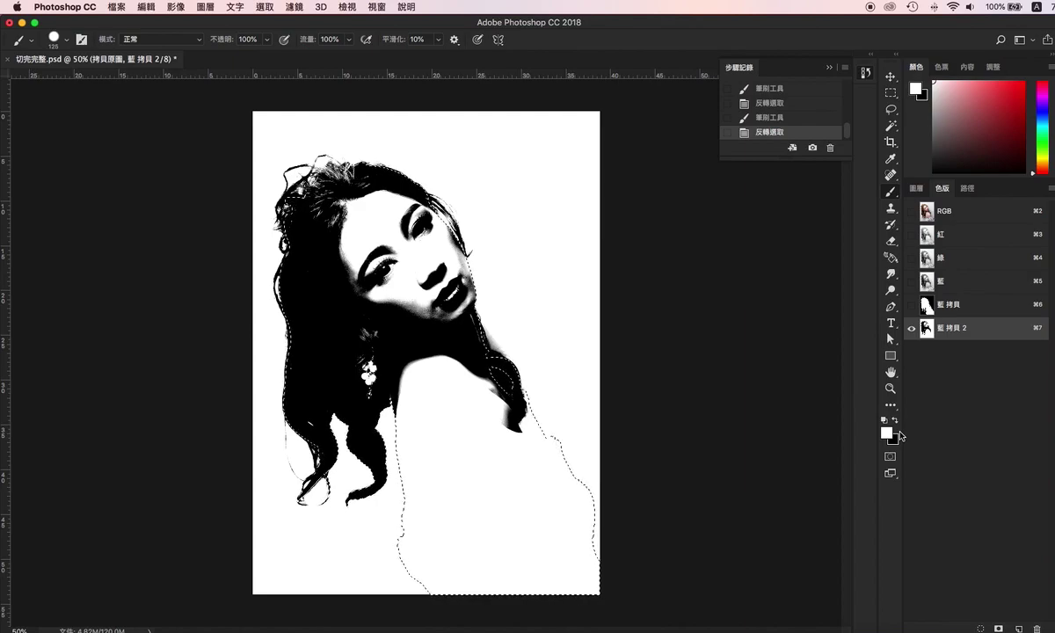
{"action": "key", "text": "super+BackSpace"}
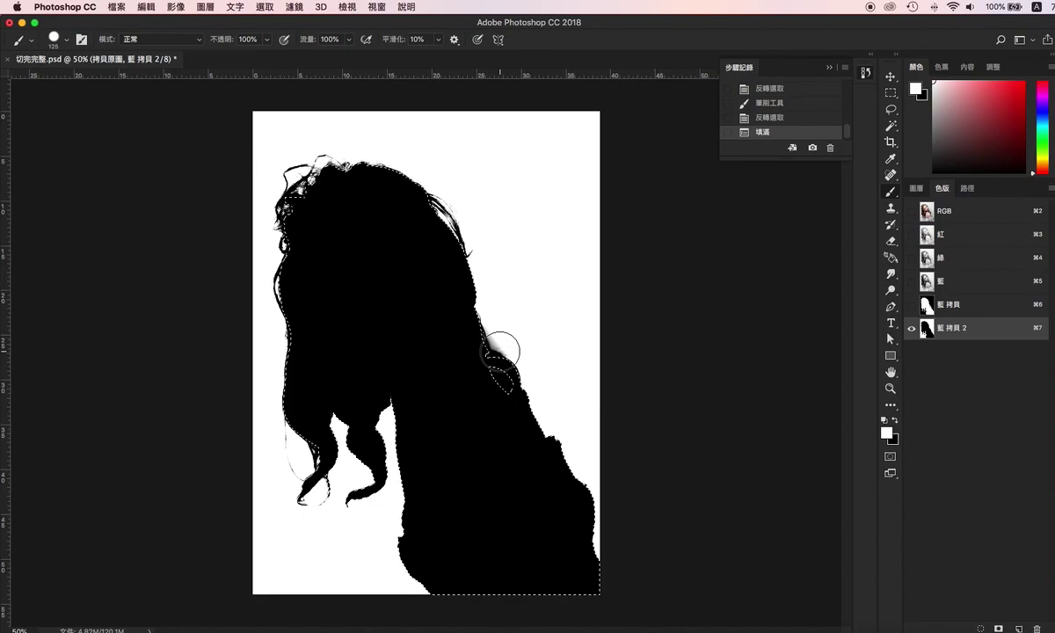
Step: Select the background again, paint the grey patch beside the neck and the gap inside the shoulder curl white, and deselect
{"action": "left_click", "coordinate": [260, 7]}
{"action": "left_click", "coordinate": [270, 58]}
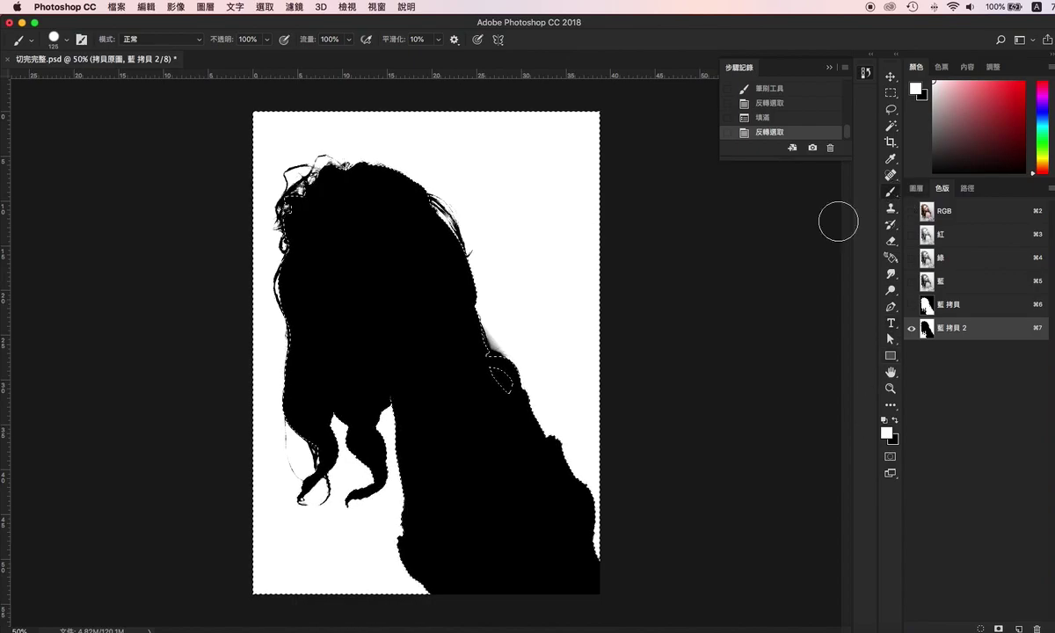
{"action": "mouse_move", "coordinate": [502, 370]}
{"action": "left_mouse_down"}
{"action": "mouse_move", "coordinate": [507, 399]}
{"action": "mouse_move", "coordinate": [496, 313]}
{"action": "left_mouse_up"}
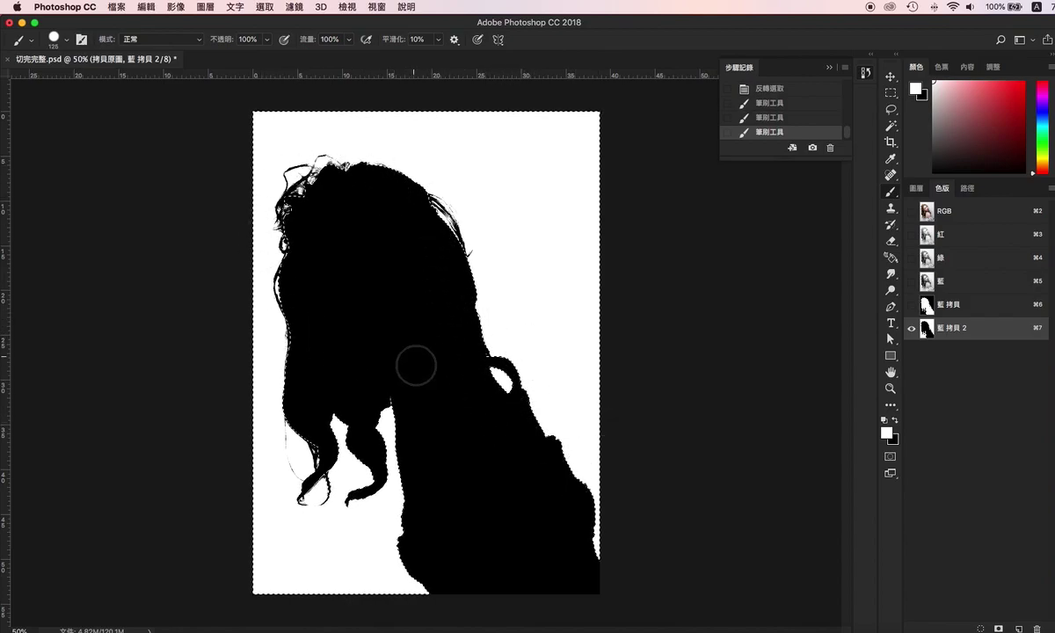
{"action": "left_click", "coordinate": [261, 8]}
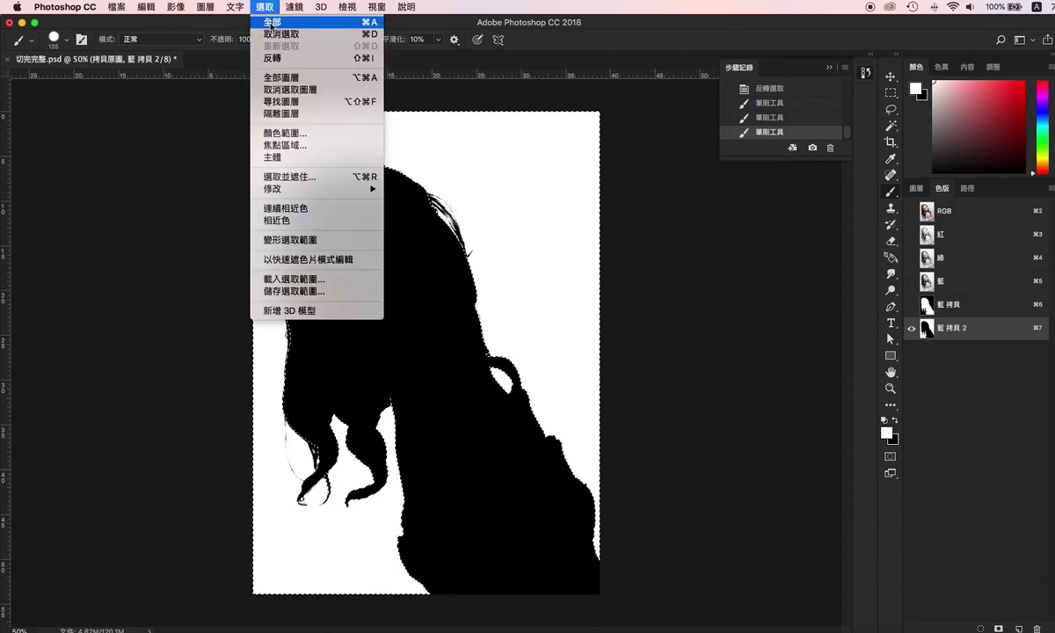
{"action": "left_click", "coordinate": [283, 35]}
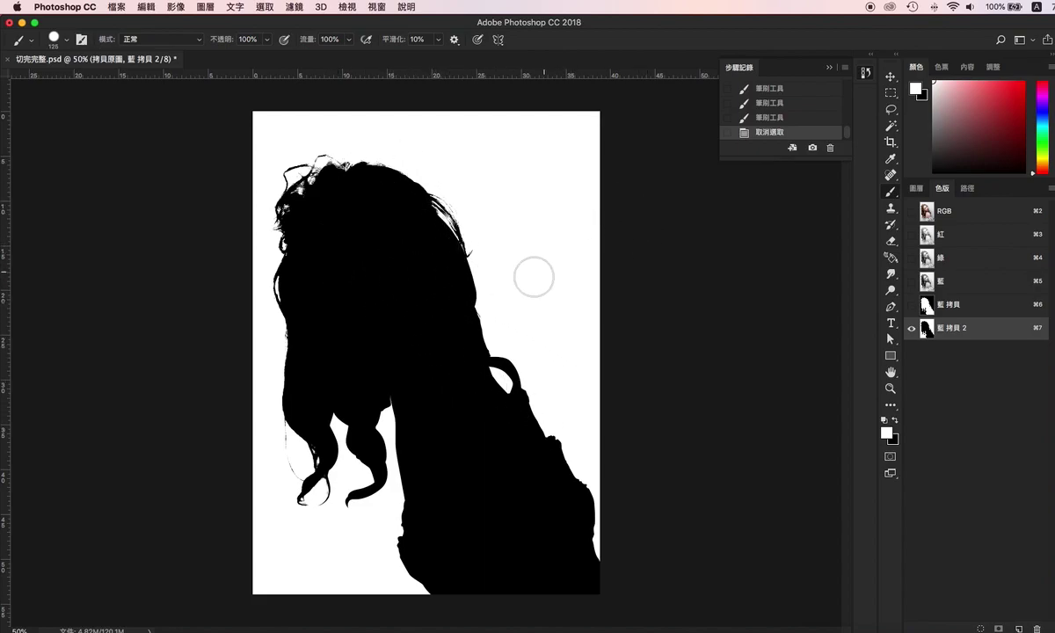
Step: Invert the tones of the 藍 拷貝 2 channel with the 負片效果 adjustment
{"action": "left_click", "coordinate": [176, 7]}
{"action": "left_click", "coordinate": [176, 9]}
{"action": "left_click", "coordinate": [170, 9]}
{"action": "mouse_move", "coordinate": [239, 53]}
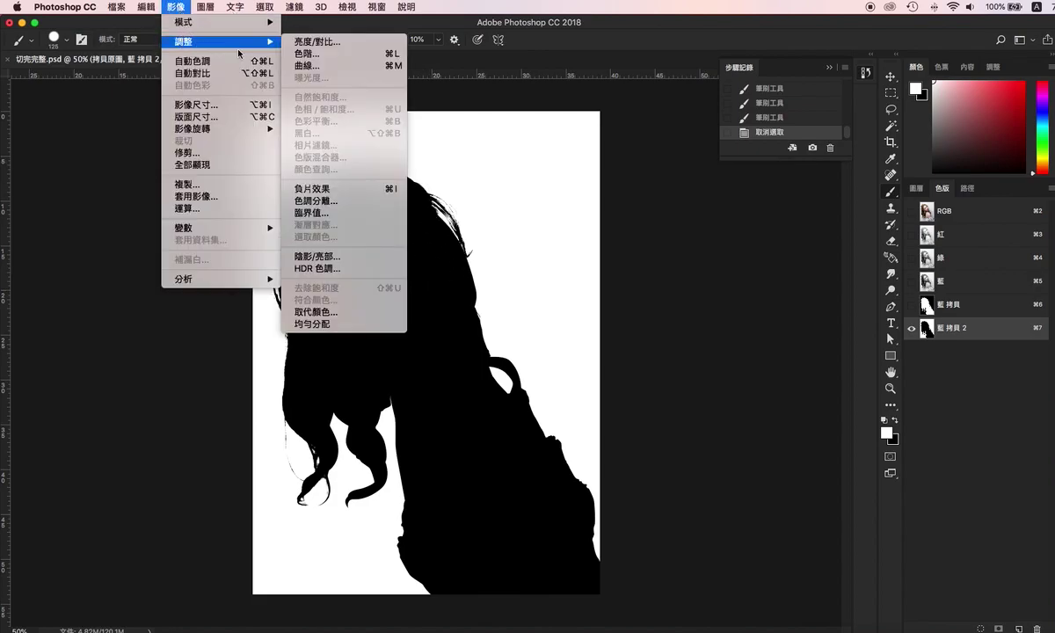
{"action": "left_click", "coordinate": [350, 190]}
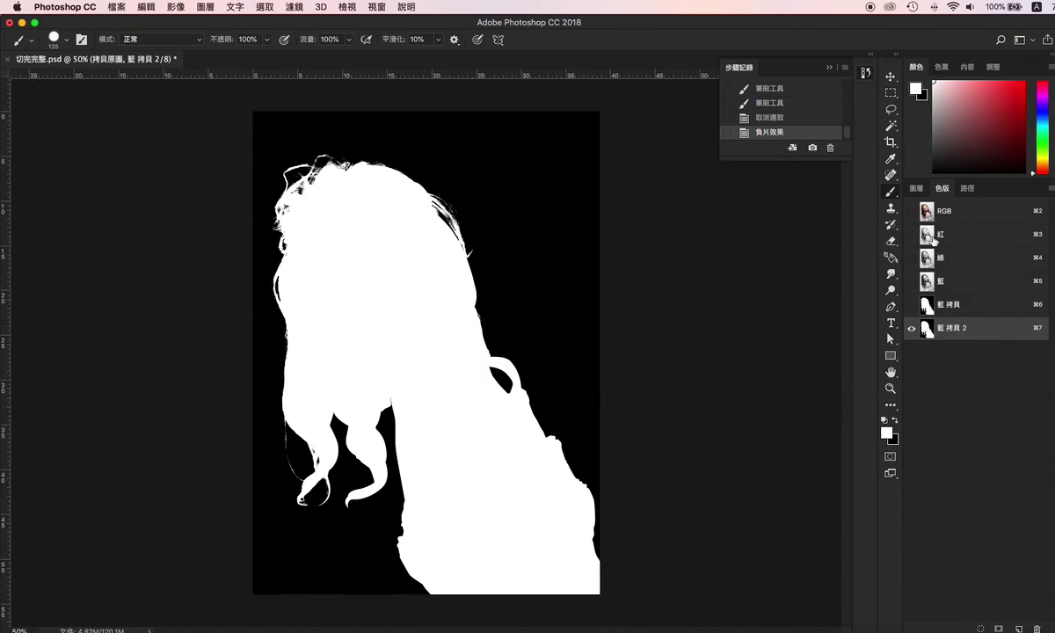
Step: Return to the full-colour RGB image and make the 拷貝原圖 layer active
{"action": "left_click", "coordinate": [966, 215]}
{"action": "left_click", "coordinate": [916, 189]}
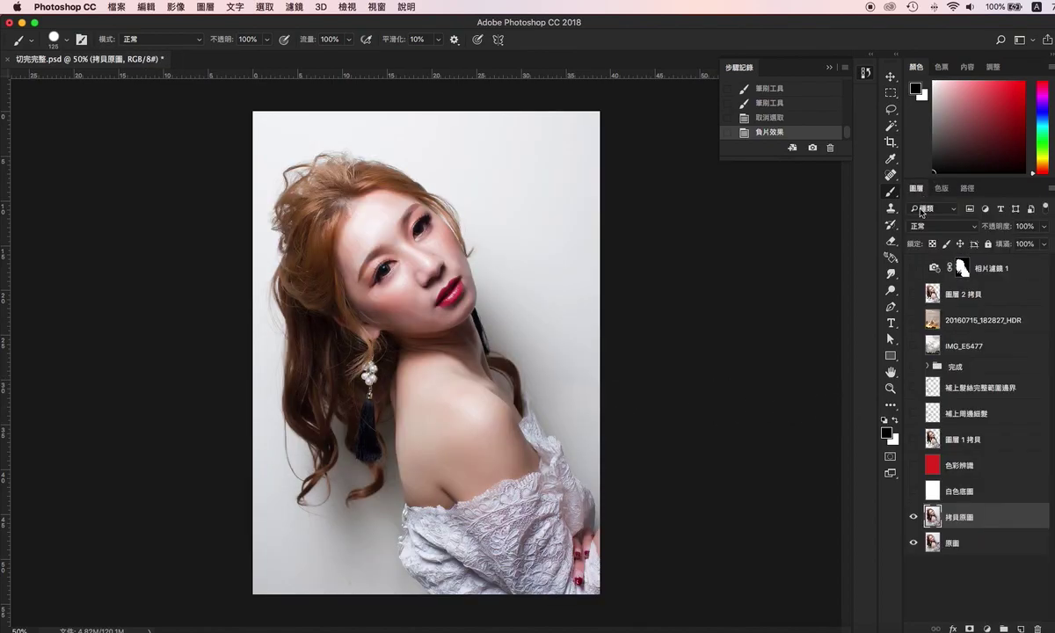
{"action": "left_click", "coordinate": [962, 543]}
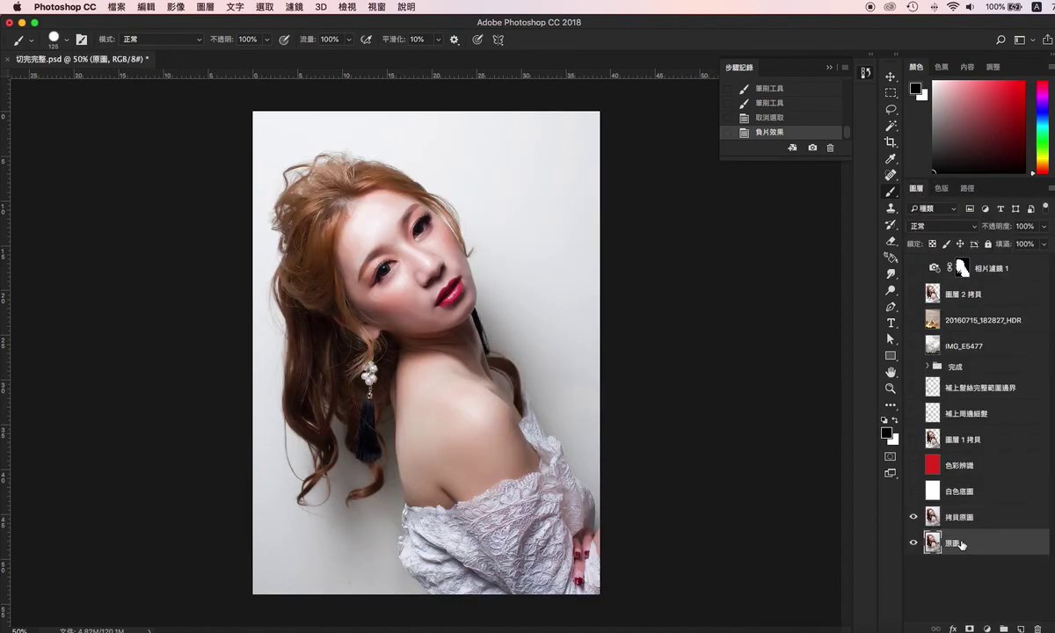
{"action": "left_click", "coordinate": [206, 7]}
{"action": "mouse_move", "coordinate": [237, 24]}
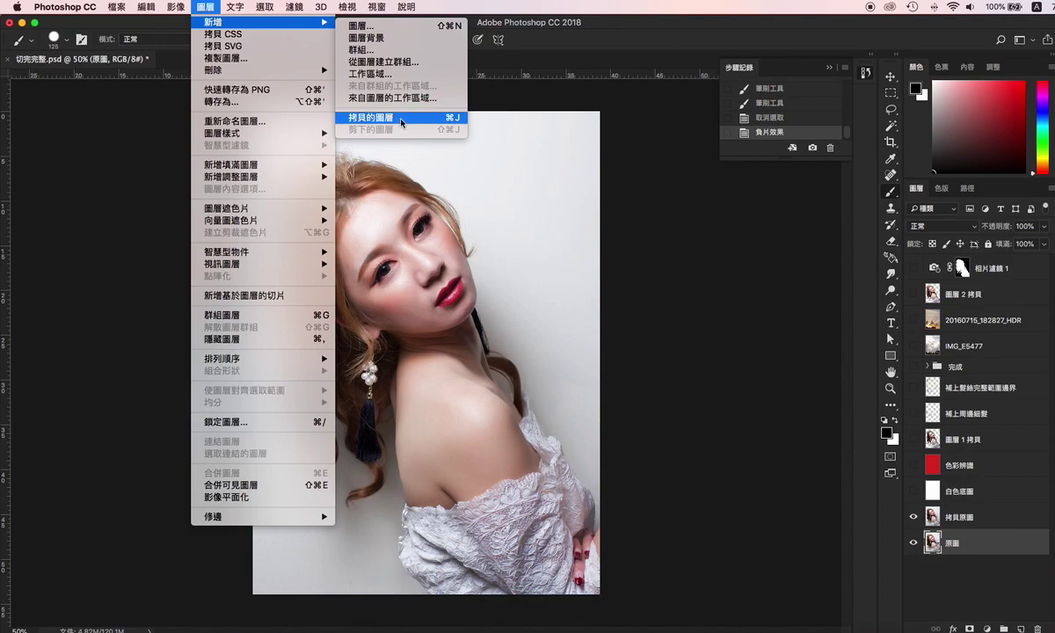
{"action": "left_click", "coordinate": [970, 526]}
{"action": "left_click", "coordinate": [968, 520]}
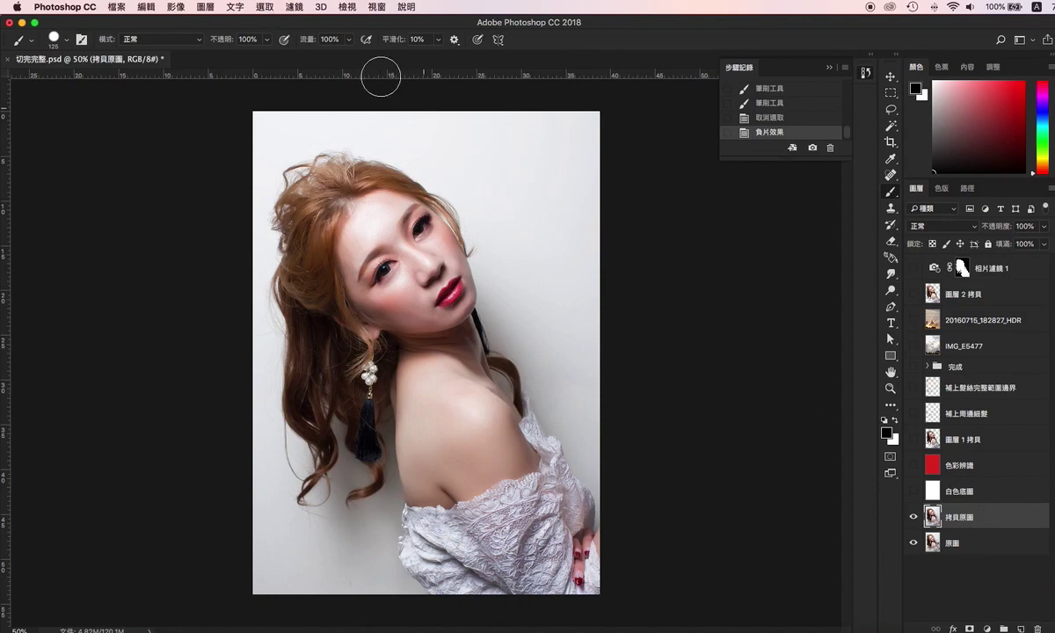
Step: Load the finished hair mask channel 藍 拷貝 2 as a new selection
{"action": "left_click", "coordinate": [265, 8]}
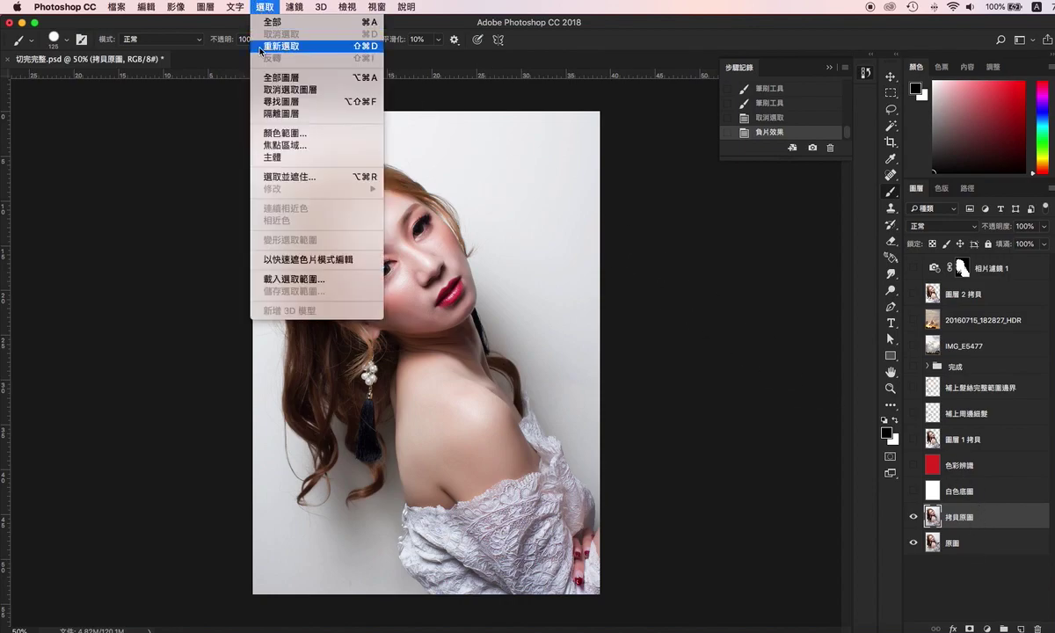
{"action": "left_click", "coordinate": [310, 281]}
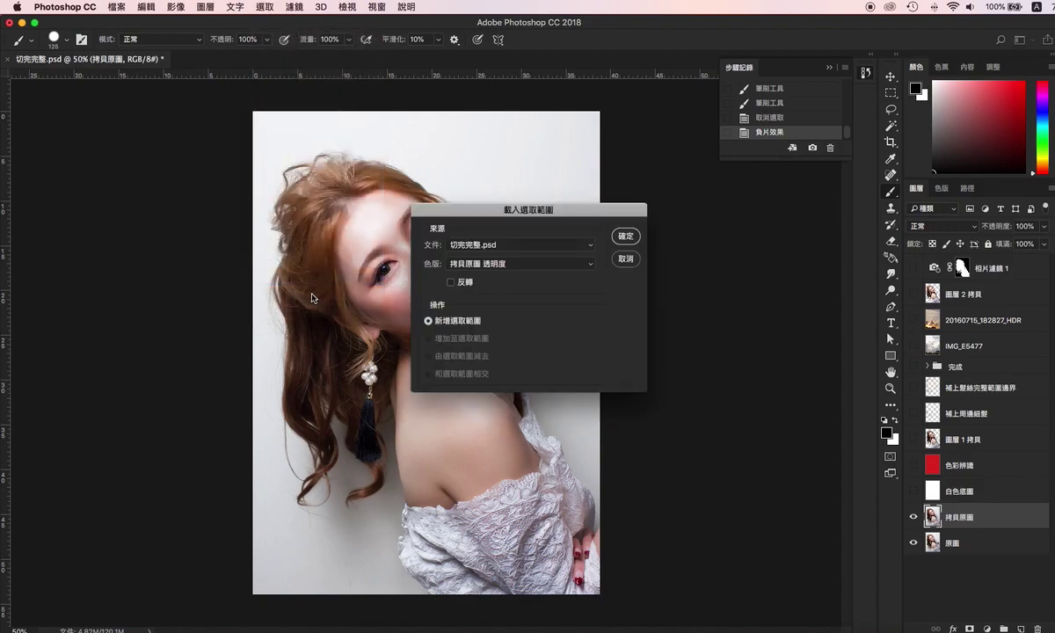
{"action": "left_click", "coordinate": [545, 269]}
{"action": "left_click", "coordinate": [513, 292]}
{"action": "left_click", "coordinate": [625, 237]}
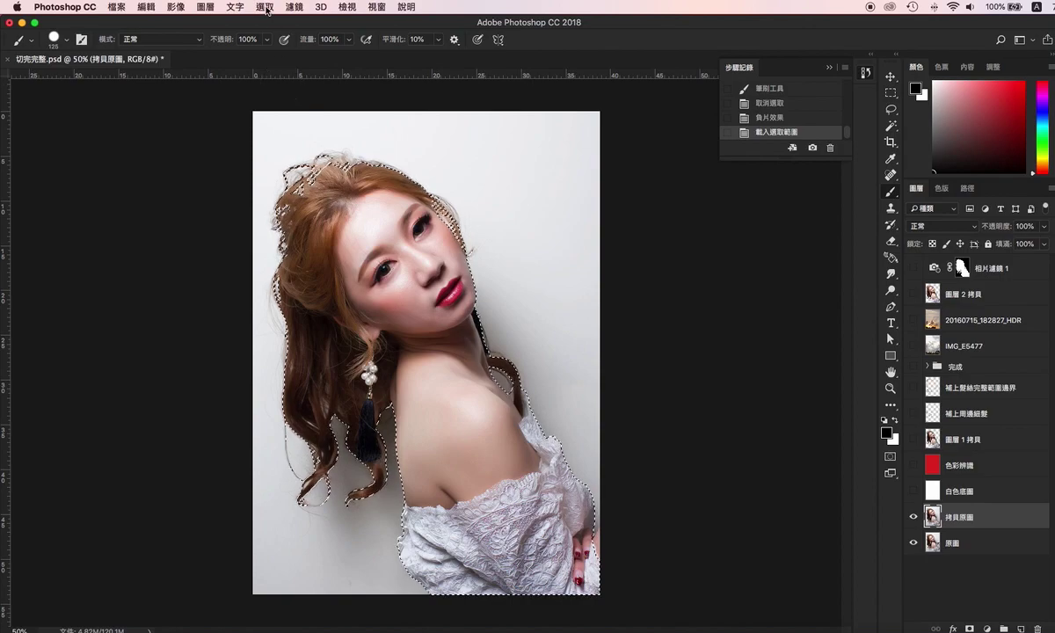
Step: Open the selection in Select and Mask (選取並遮住) with the 覆蓋 overlay as the preview view
{"action": "left_click", "coordinate": [265, 8]}
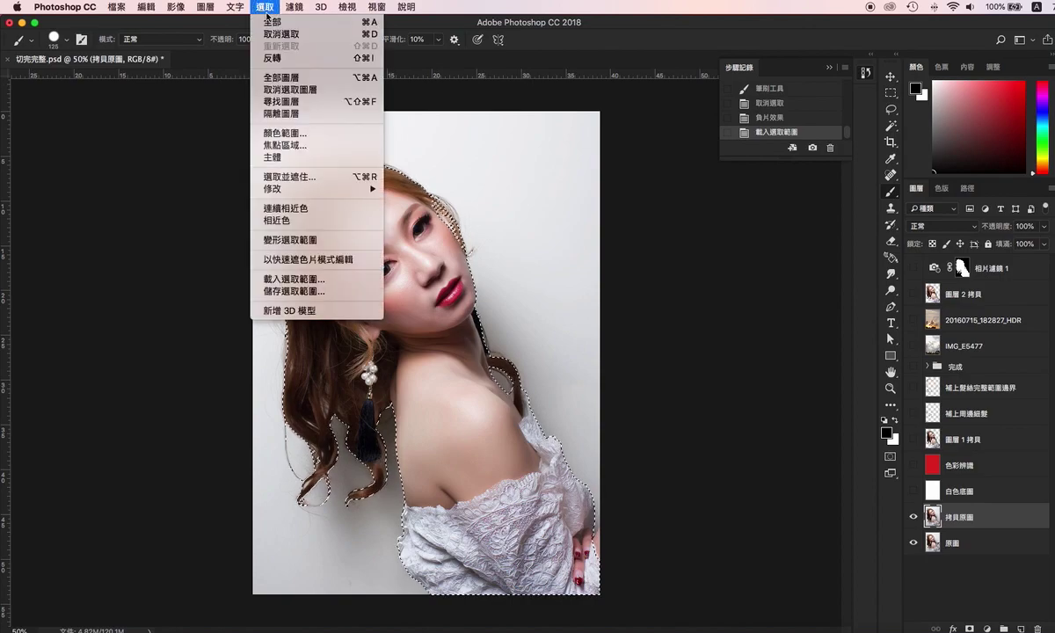
{"action": "left_click", "coordinate": [306, 178]}
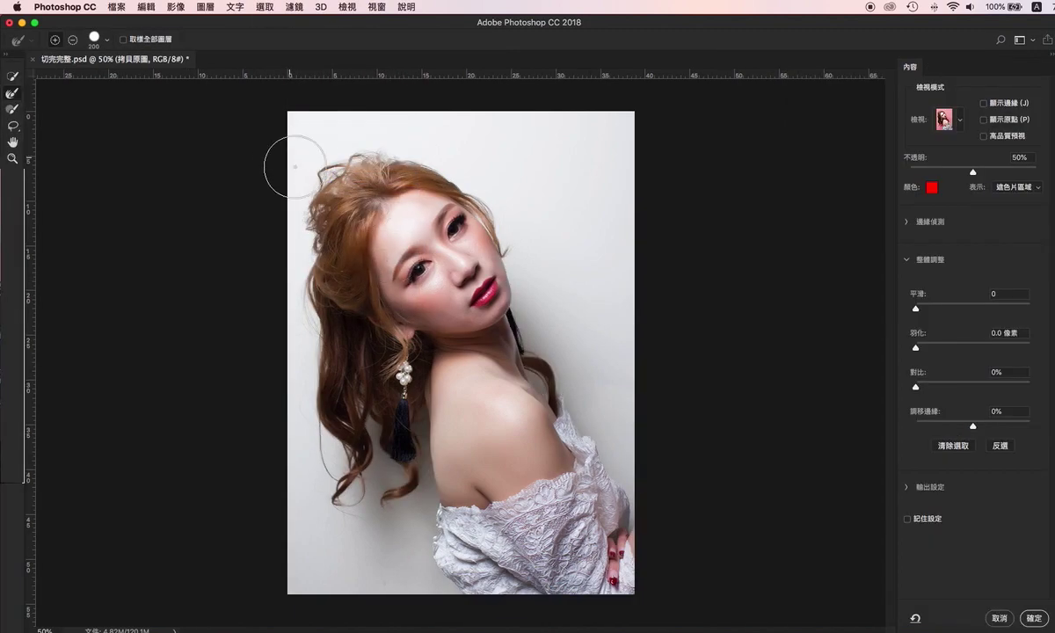
{"action": "left_click", "coordinate": [961, 126]}
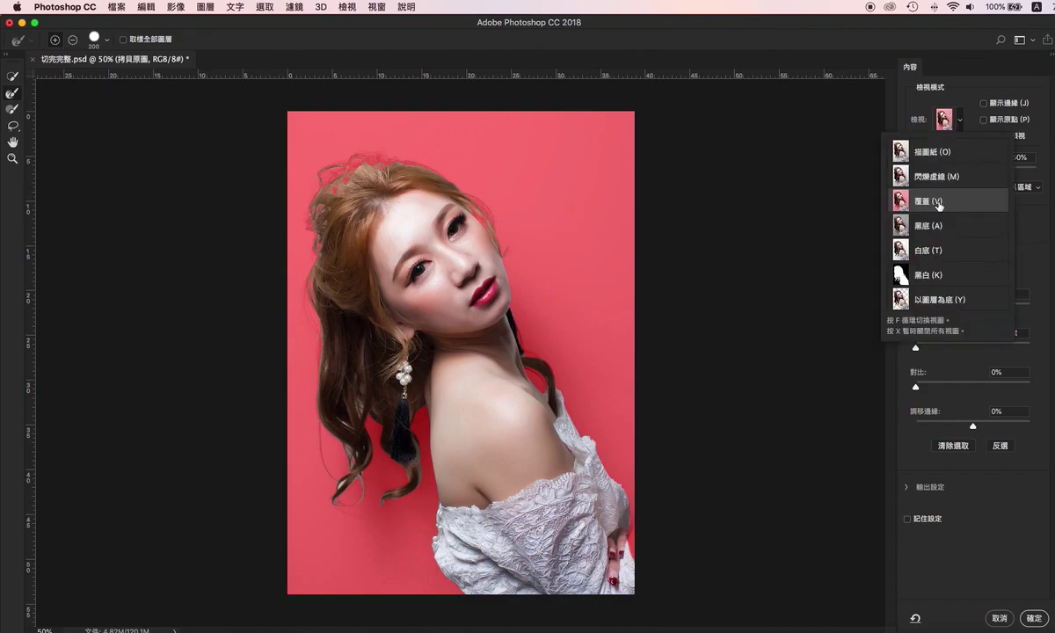
{"action": "left_click", "coordinate": [940, 202]}
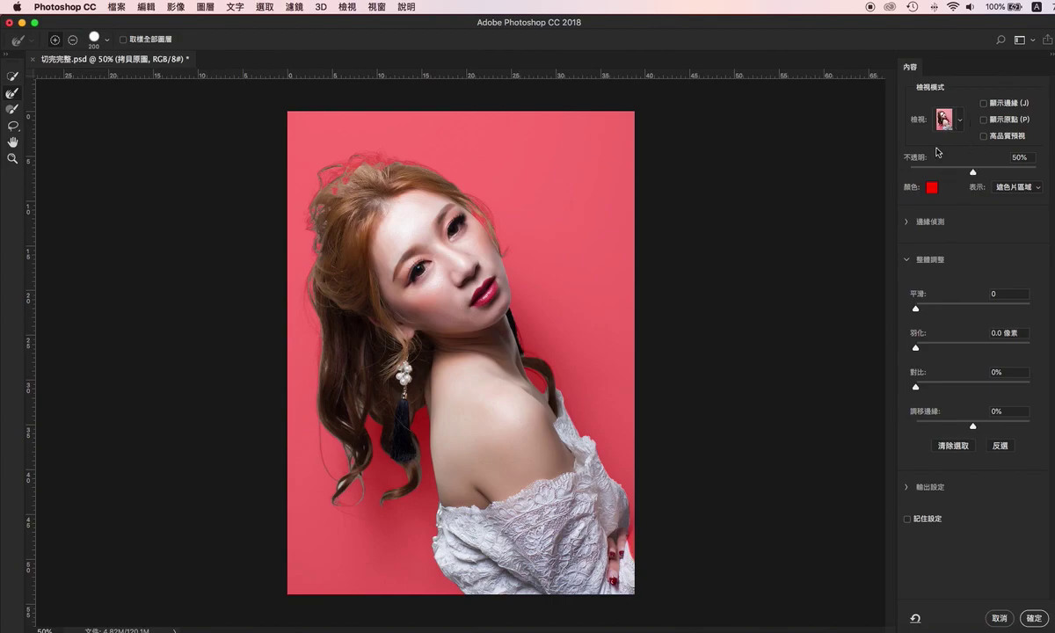
Step: Set the mask's feather to 2 pixels, contrast to 15% and edge shift to -7%
{"action": "left_click", "coordinate": [1004, 335]}
{"action": "type", "text": "2"}
{"action": "left_click", "coordinate": [1007, 371]}
{"action": "type", "text": "15"}
{"action": "left_click", "coordinate": [1005, 410]}
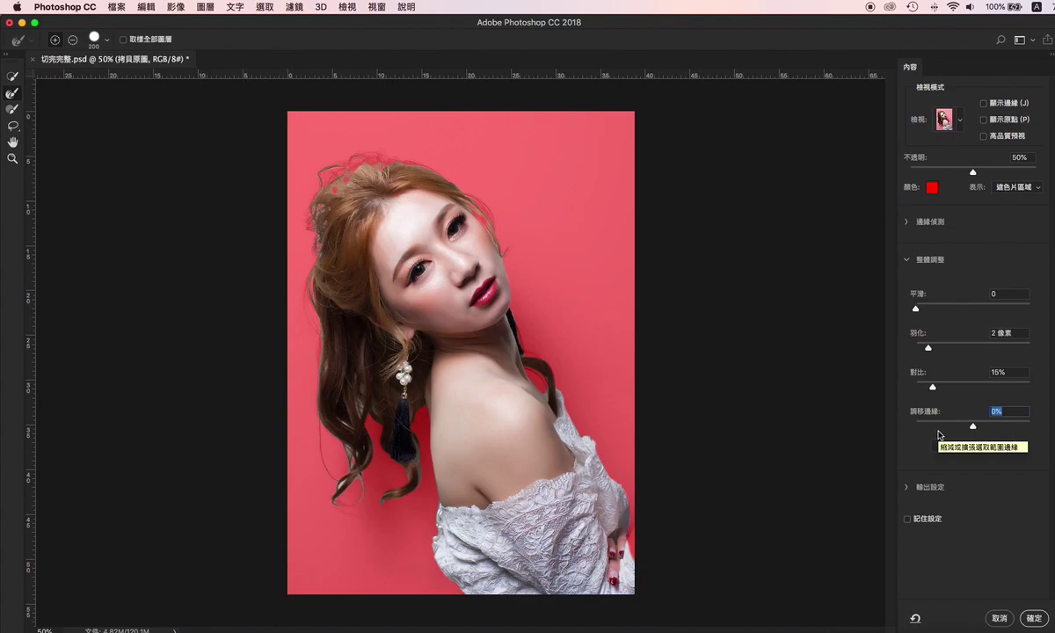
{"action": "mouse_move", "coordinate": [975, 431]}
{"action": "left_mouse_down"}
{"action": "mouse_move", "coordinate": [989, 428]}
{"action": "mouse_move", "coordinate": [972, 430]}
{"action": "left_mouse_up"}
{"action": "left_click", "coordinate": [973, 428]}
{"action": "left_click_drag", "start_coordinate": [974, 431], "coordinate": [974, 432]}
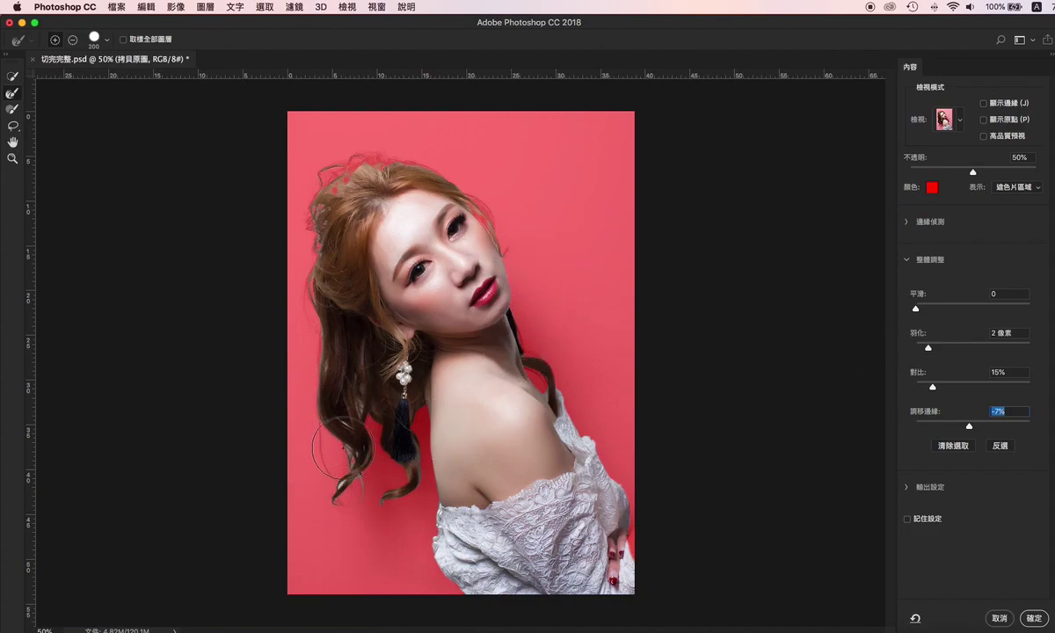
Step: Refine the edges of the lower hair curls with the Refine Edge Brush (調整邊緣筆刷工具) reduced to 80 pixels
{"action": "key", "text": "super+plus"}
{"action": "key", "text": "super+plus"}
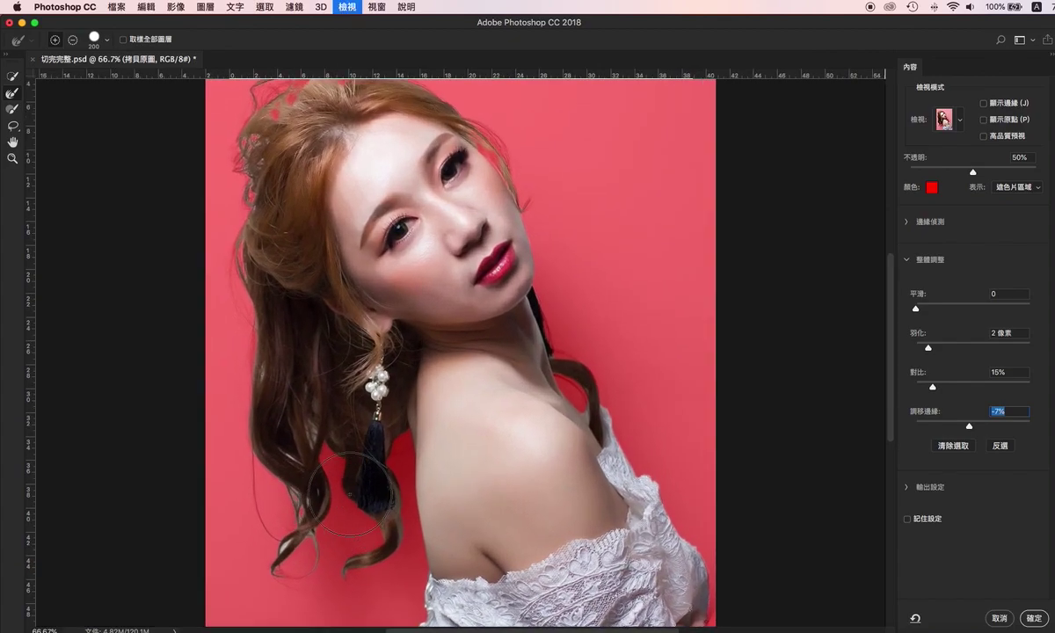
{"action": "left_click_drag", "start_coordinate": [335, 500], "coordinate": [377, 354]}
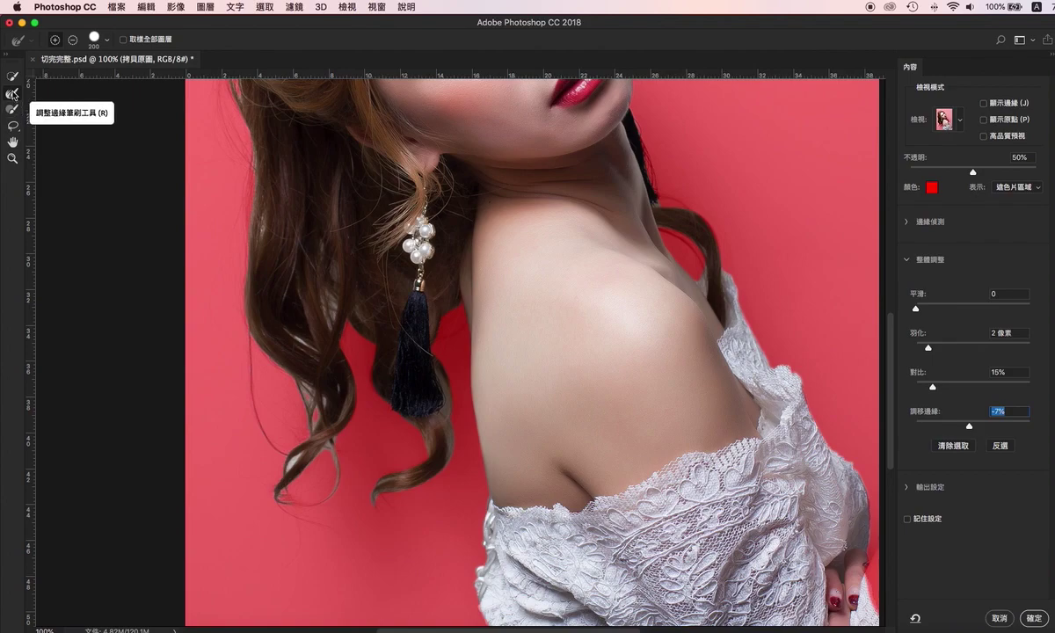
{"action": "key", "text": "bracketleft"}
{"action": "key", "text": "bracketleft"}
{"action": "key", "text": "bracketleft"}
{"action": "key", "text": "bracketleft"}
{"action": "key", "text": "bracketleft"}
{"action": "key", "text": "bracketleft"}
{"action": "key", "text": "bracketleft"}
{"action": "key", "text": "bracketleft"}
{"action": "key", "text": "bracketleft"}
{"action": "key", "text": "bracketleft"}
{"action": "key", "text": "bracketleft"}
{"action": "key", "text": "bracketleft"}
{"action": "left_click_drag", "start_coordinate": [308, 370], "coordinate": [275, 334]}
{"action": "mouse_move", "coordinate": [326, 374]}
{"action": "left_mouse_down"}
{"action": "mouse_move", "coordinate": [295, 413]}
{"action": "mouse_move", "coordinate": [269, 422]}
{"action": "mouse_move", "coordinate": [330, 416]}
{"action": "mouse_move", "coordinate": [327, 287]}
{"action": "mouse_move", "coordinate": [295, 318]}
{"action": "mouse_move", "coordinate": [327, 384]}
{"action": "left_mouse_up"}
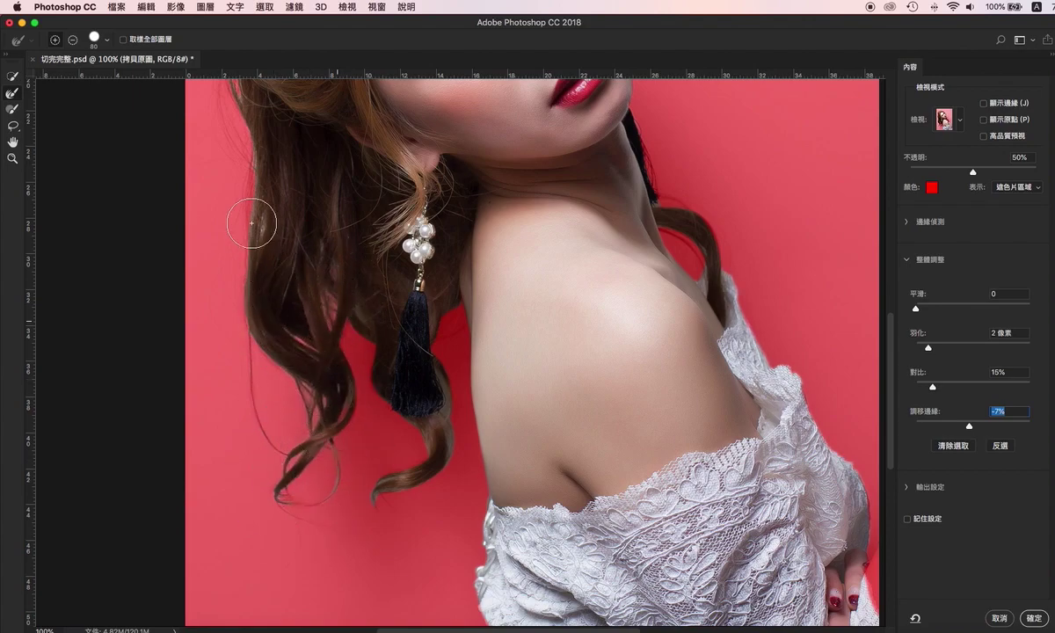
Step: Refine the flyaway hair at the back of the head, across the crown and down beside the far cheek
{"action": "key", "text": "space"}
{"action": "left_click_drag", "start_coordinate": [275, 208], "coordinate": [291, 402]}
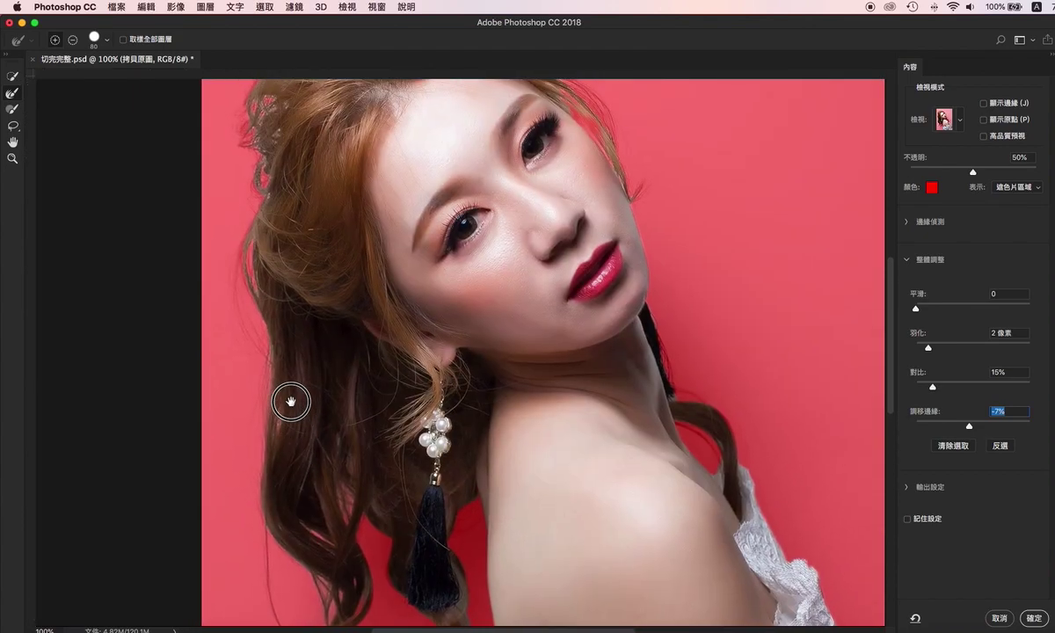
{"action": "key", "text": "space"}
{"action": "left_click_drag", "start_coordinate": [263, 167], "coordinate": [275, 270]}
{"action": "key", "text": "ctrl+r"}
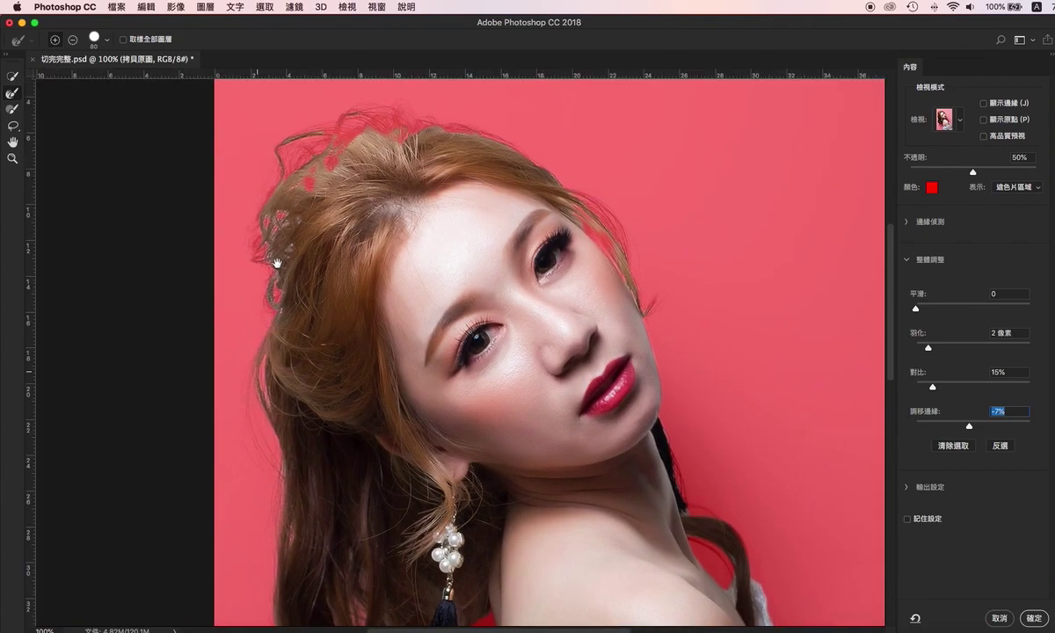
{"action": "left_click_drag", "start_coordinate": [337, 137], "coordinate": [290, 211]}
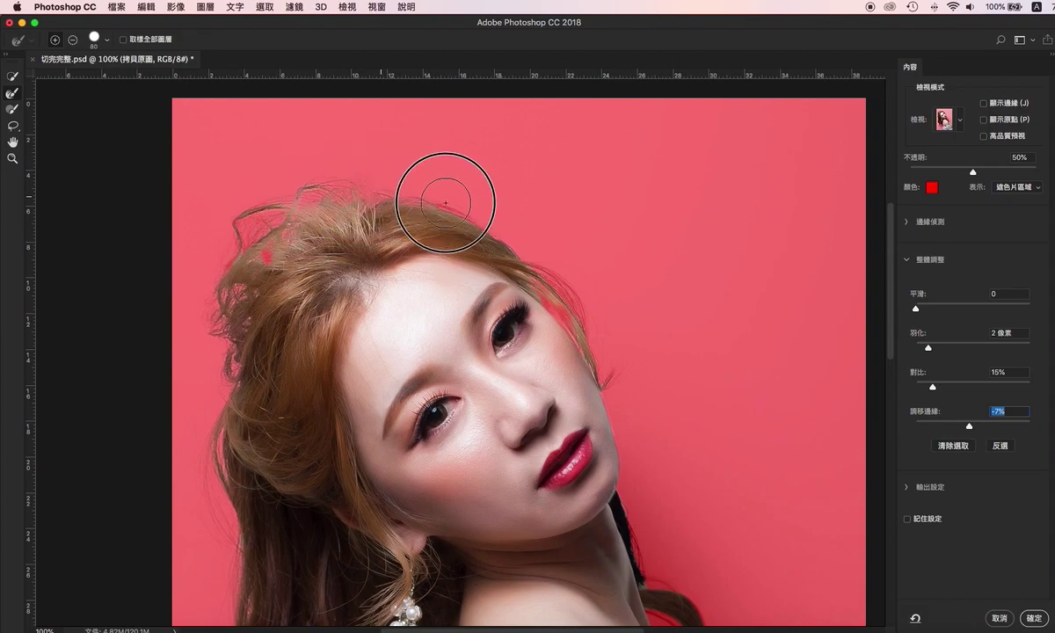
{"action": "key", "text": "space"}
{"action": "mouse_move", "coordinate": [488, 224]}
{"action": "left_mouse_down"}
{"action": "mouse_move", "coordinate": [489, 214]}
{"action": "mouse_move", "coordinate": [410, 186]}
{"action": "mouse_move", "coordinate": [421, 255]}
{"action": "mouse_move", "coordinate": [471, 314]}
{"action": "mouse_move", "coordinate": [475, 364]}
{"action": "left_mouse_up"}
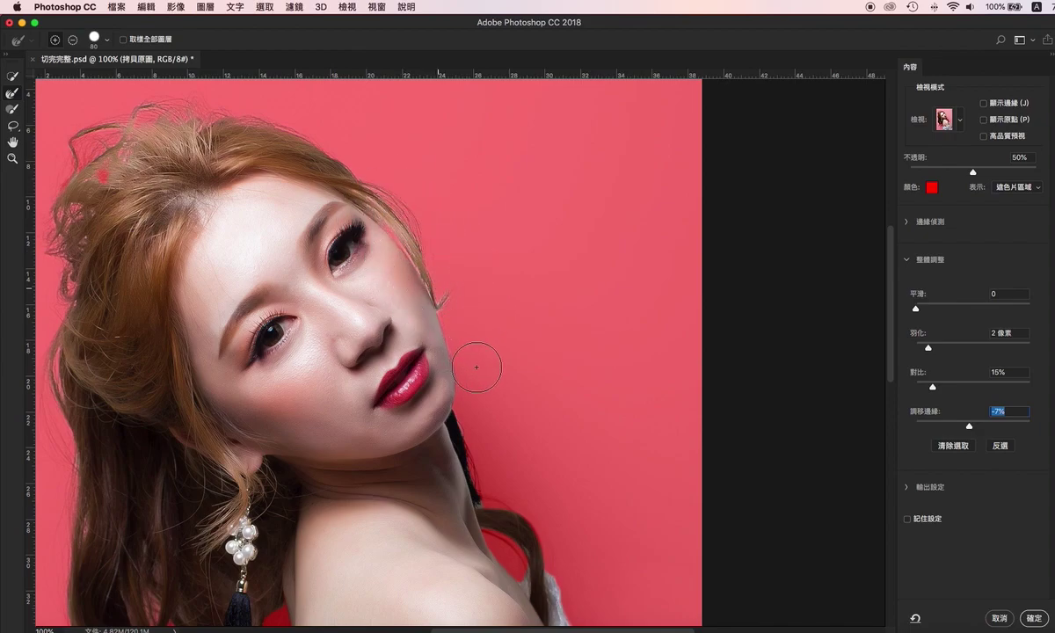
{"action": "left_click_drag", "start_coordinate": [397, 237], "coordinate": [461, 326]}
Step: Reduce the Refine Edge Brush to 40 pixels and restore the face edge beside the eye and cheek in subtract mode
{"action": "key", "text": "bracketleft"}
{"action": "key", "text": "bracketleft"}
{"action": "key", "text": "bracketleft"}
{"action": "key", "text": "bracketleft"}
{"action": "left_click_drag", "start_coordinate": [423, 294], "coordinate": [400, 254]}
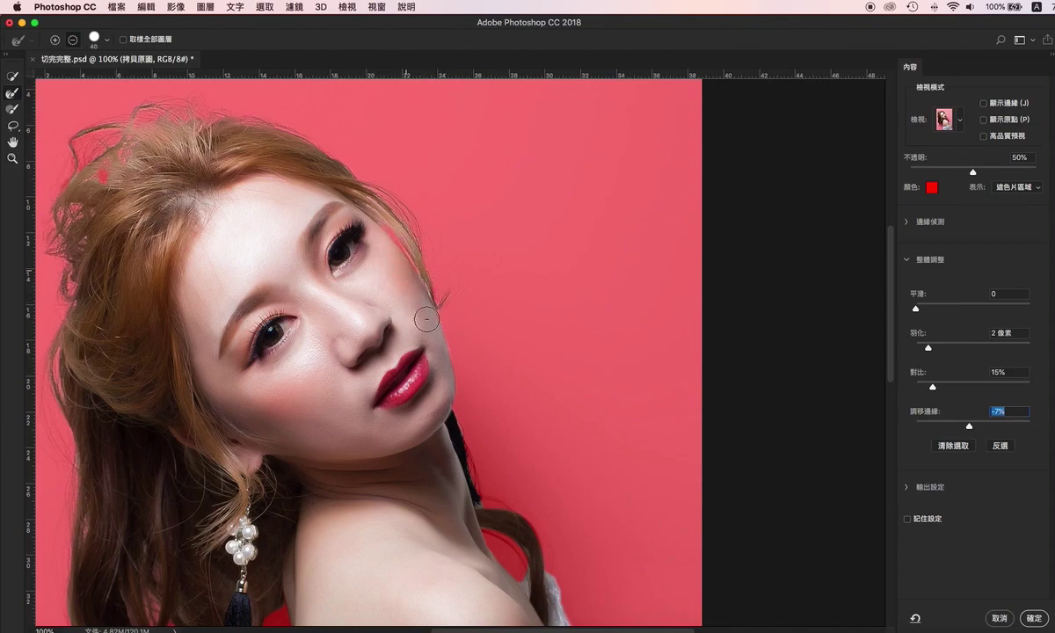
Step: Refine the edges of the hair curl behind the shoulder with the 40-pixel brush in add mode
{"action": "left_click_drag", "start_coordinate": [462, 299], "coordinate": [426, 162]}
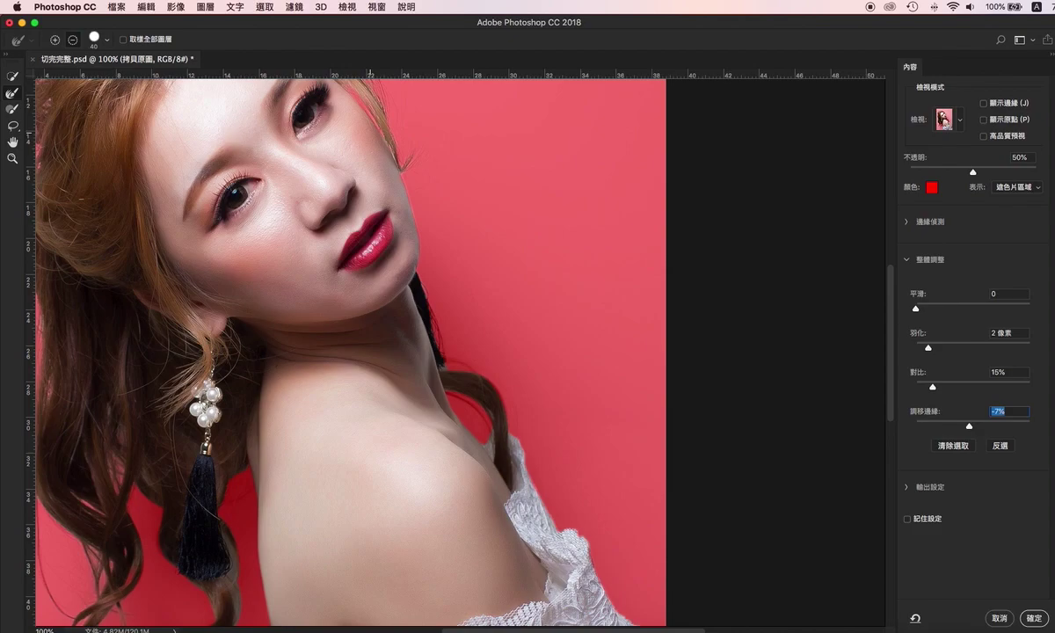
{"action": "scroll", "coordinate": [551, 340], "scroll_direction": "down", "scroll_amount": 5}
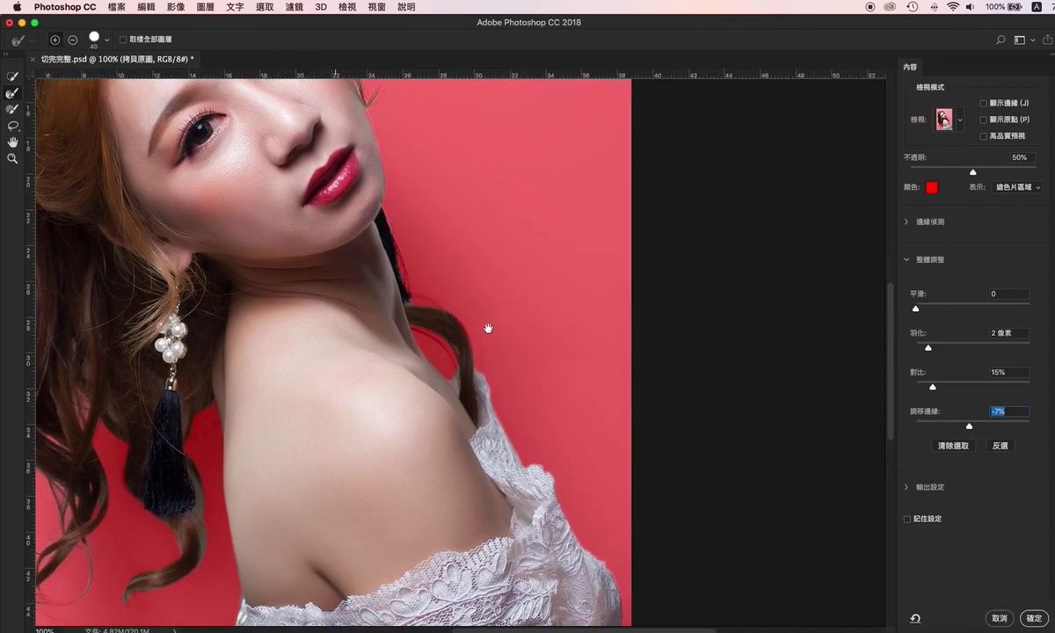
{"action": "left_click", "coordinate": [412, 294]}
{"action": "left_click", "coordinate": [464, 379]}
{"action": "left_click", "coordinate": [399, 310]}
{"action": "left_click_drag", "start_coordinate": [475, 382], "coordinate": [449, 346]}
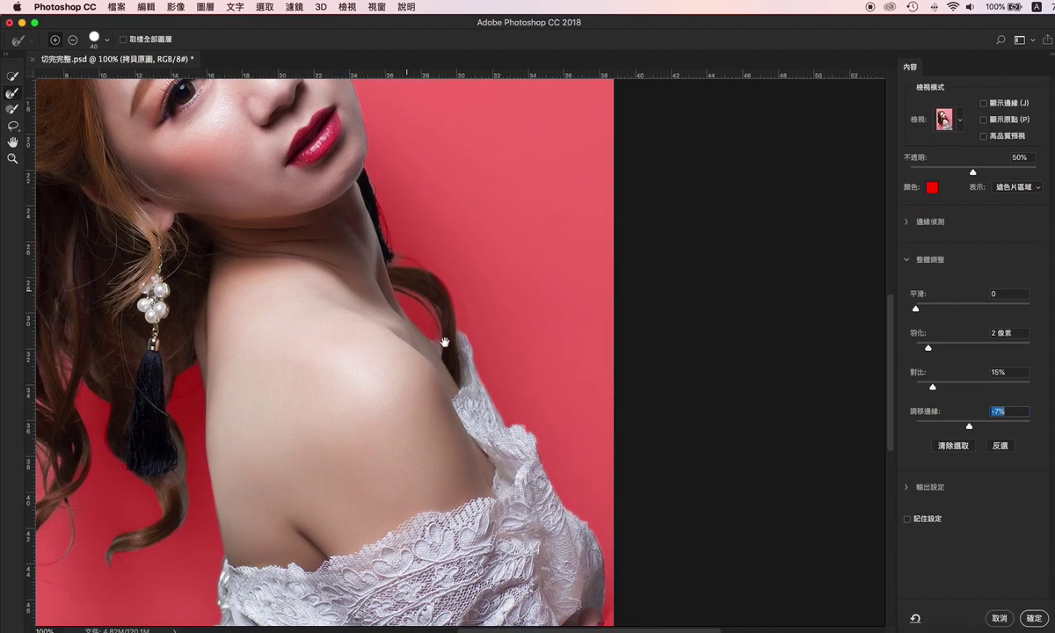
Step: Restore the skin edge along the neck and shoulder with the Refine Edge Brush in subtract mode
{"action": "left_click", "coordinate": [362, 248]}
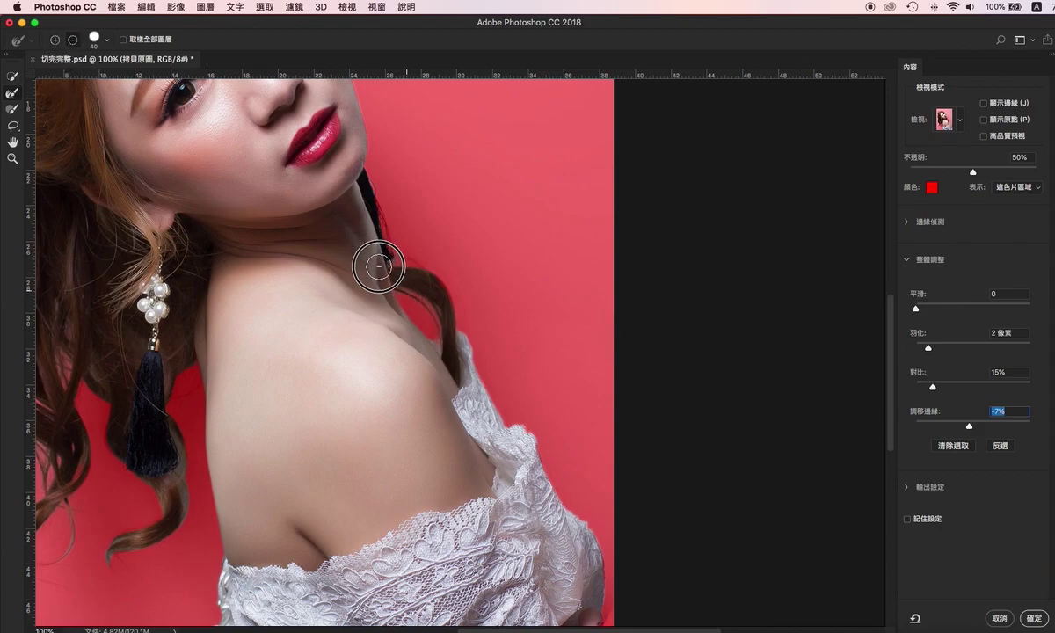
{"action": "left_click", "coordinate": [360, 220]}
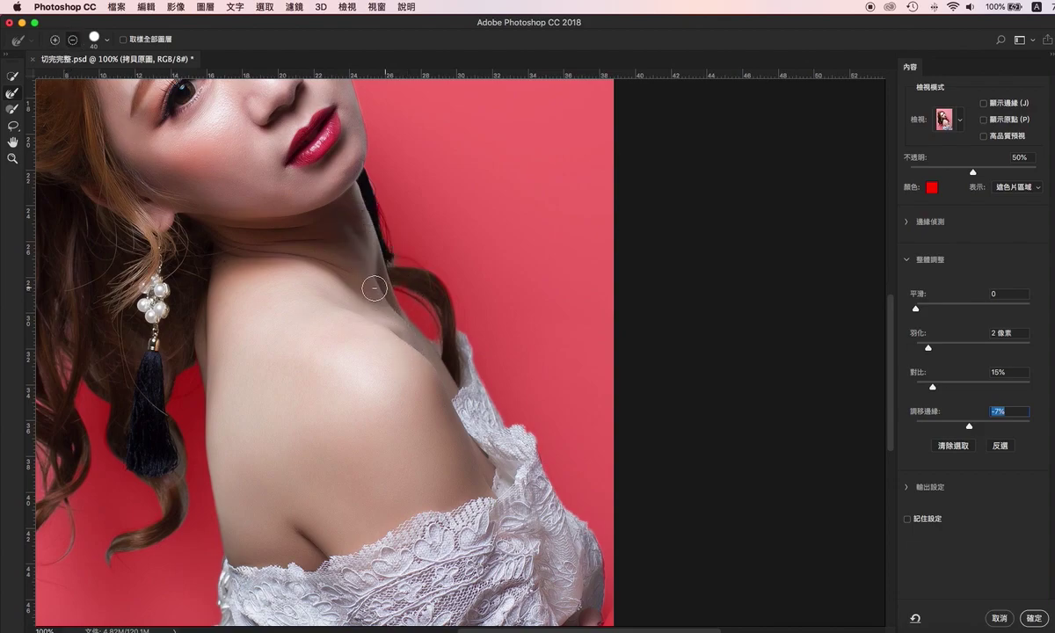
{"action": "left_click_drag", "start_coordinate": [456, 410], "coordinate": [443, 305]}
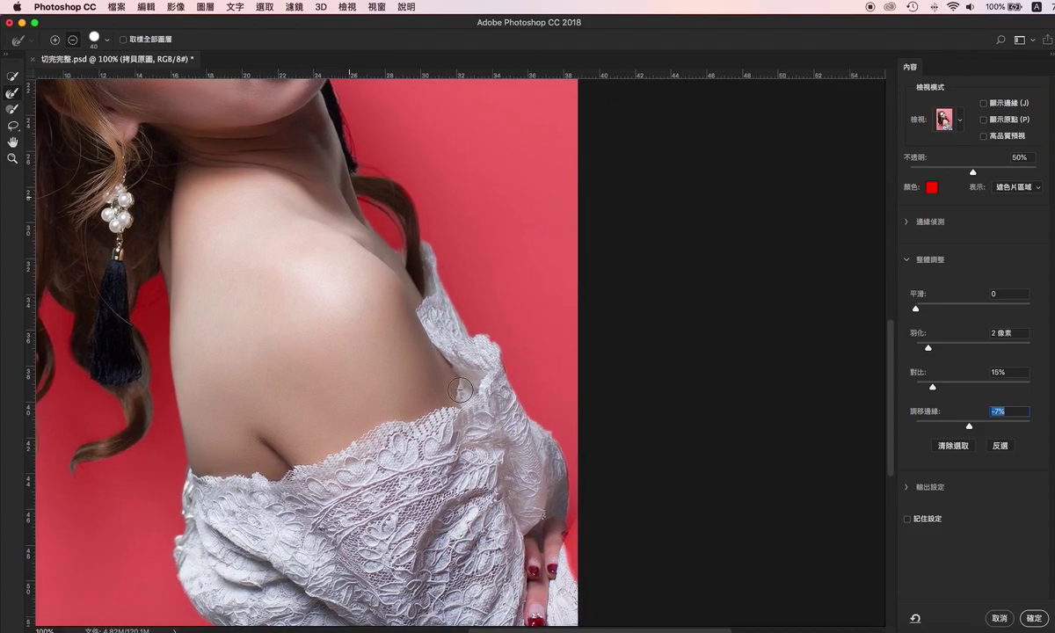
{"action": "key", "text": "super+minus"}
{"action": "key", "text": "super+minus"}
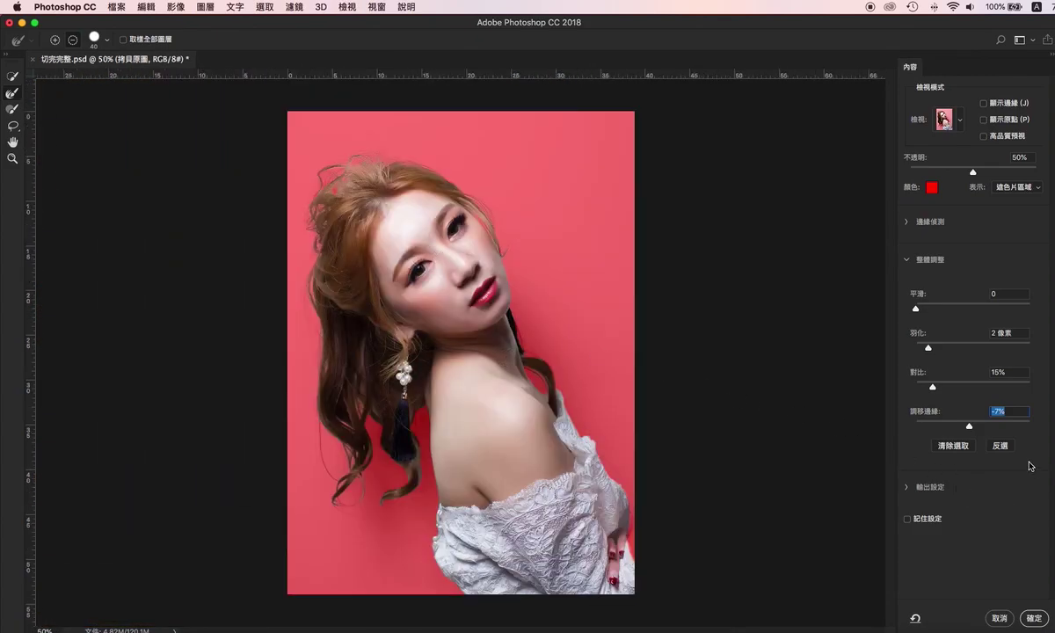
Step: Turn on colour decontamination (淨化顏色) at 100% and output the cutout to a new layer
{"action": "left_click", "coordinate": [907, 488]}
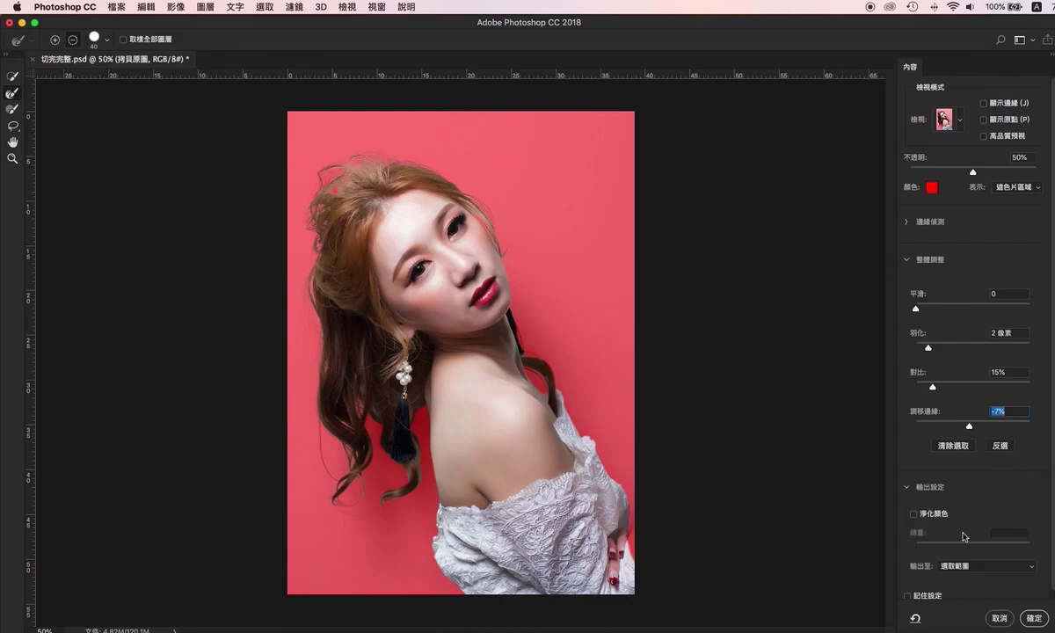
{"action": "left_click", "coordinate": [914, 513]}
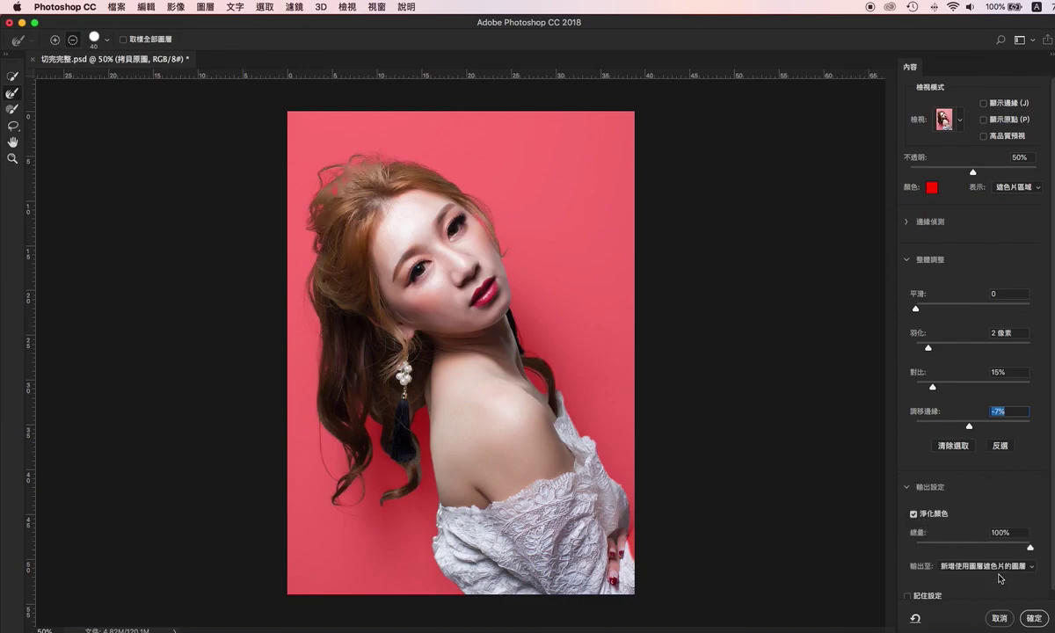
{"action": "left_click", "coordinate": [995, 568]}
{"action": "left_click", "coordinate": [990, 559]}
{"action": "left_click", "coordinate": [1035, 619]}
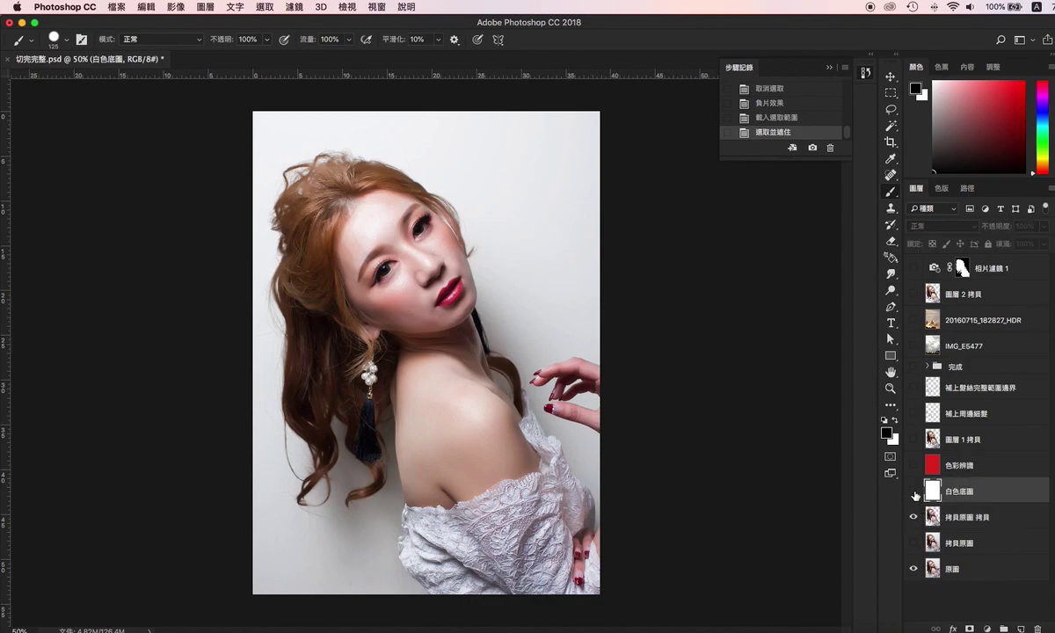
Step: Show the 圖層 1 拷貝 cutout layer and the 白色底圖 white backdrop layer
{"action": "left_click", "coordinate": [970, 444]}
{"action": "left_click", "coordinate": [913, 439]}
{"action": "left_click", "coordinate": [959, 502]}
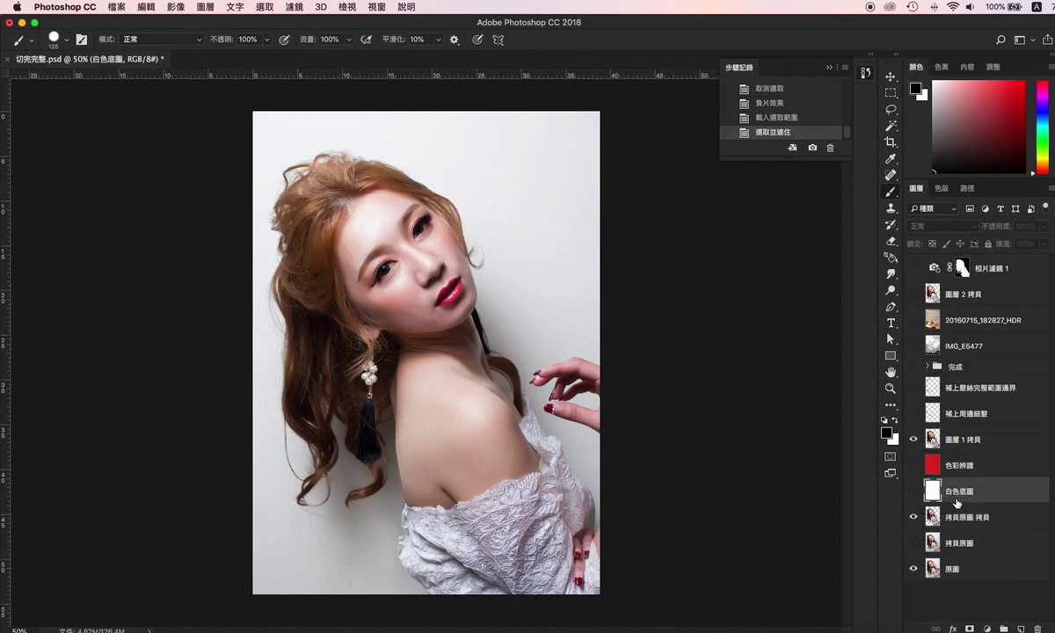
{"action": "left_click", "coordinate": [913, 492]}
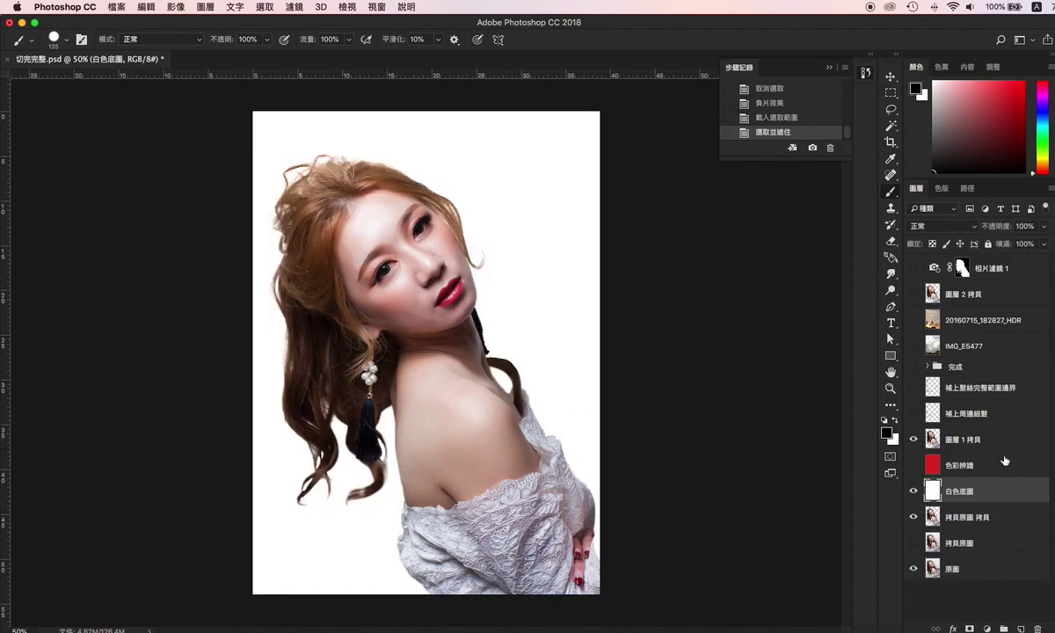
Step: Show the red 色彩辨識 layer behind the cutout and check the hair edges at 100%
{"action": "left_click", "coordinate": [988, 467]}
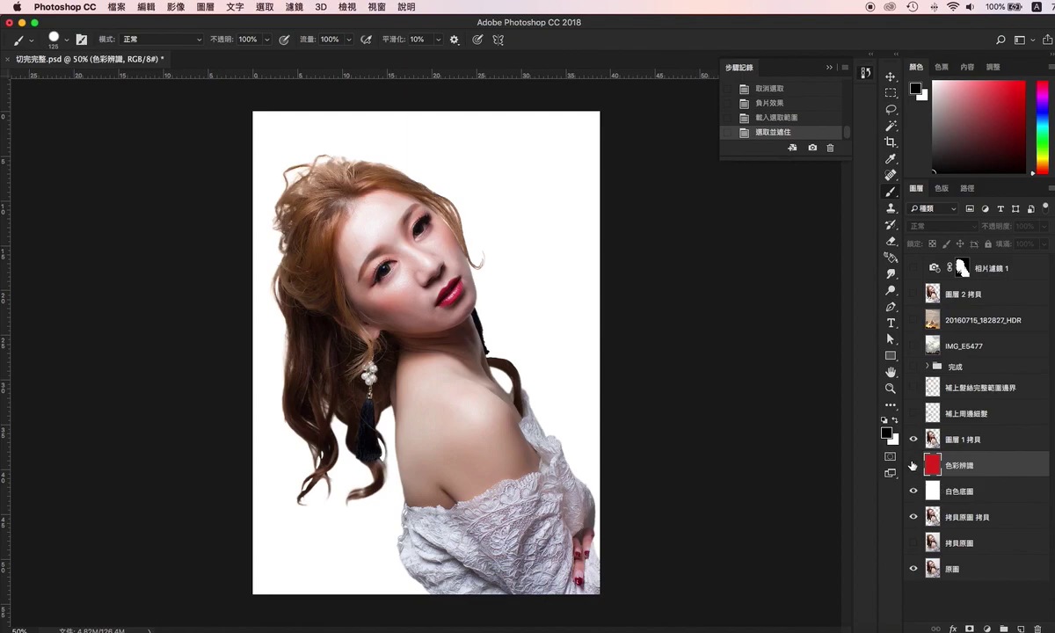
{"action": "left_click", "coordinate": [913, 466]}
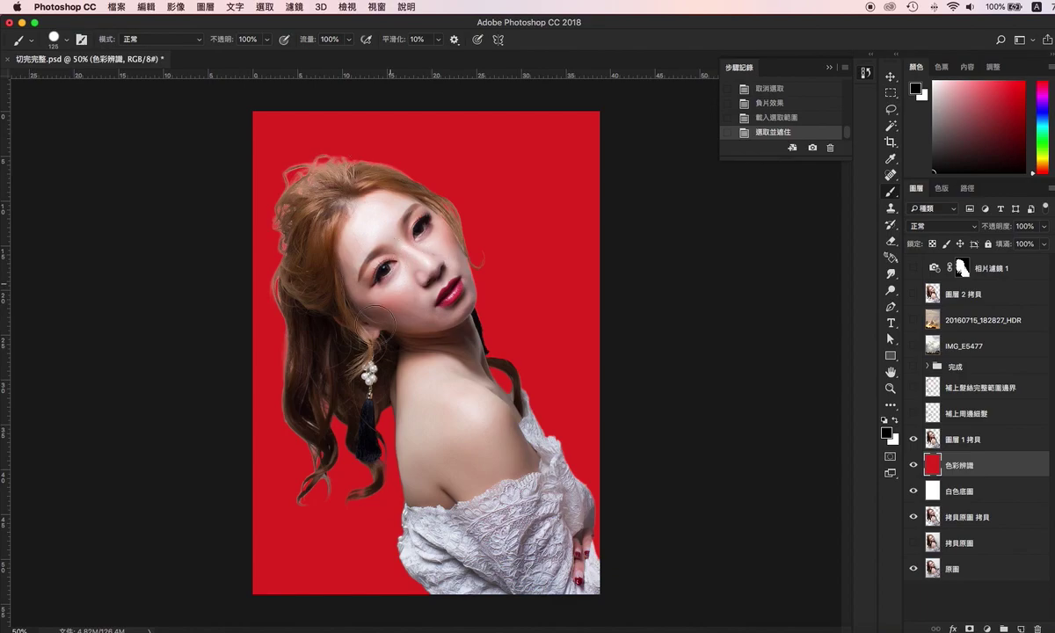
{"action": "key", "text": "super+1"}
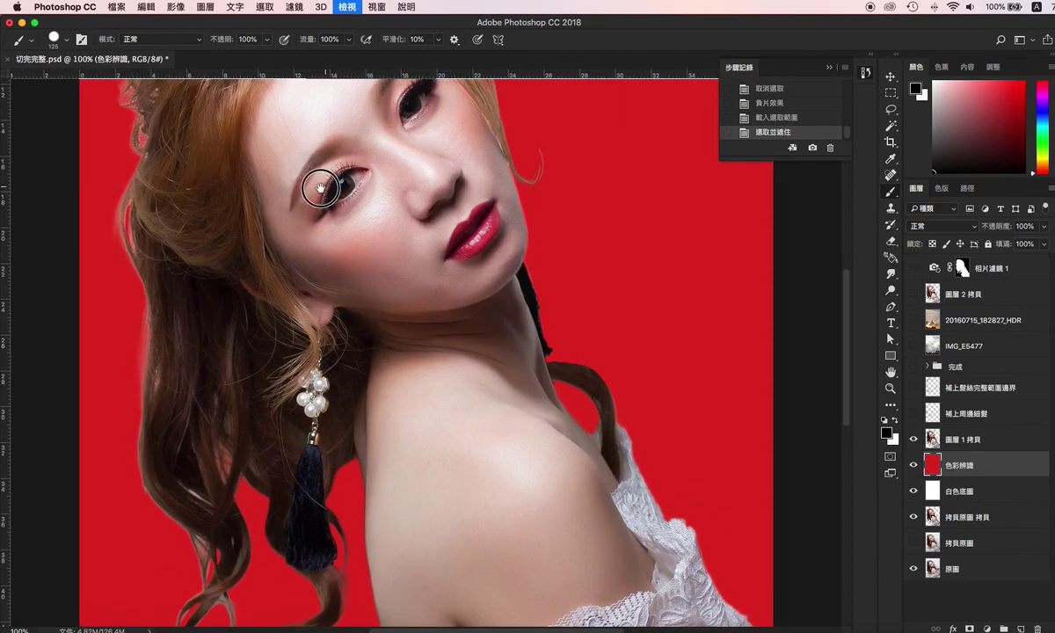
{"action": "left_click_drag", "start_coordinate": [322, 187], "coordinate": [484, 346]}
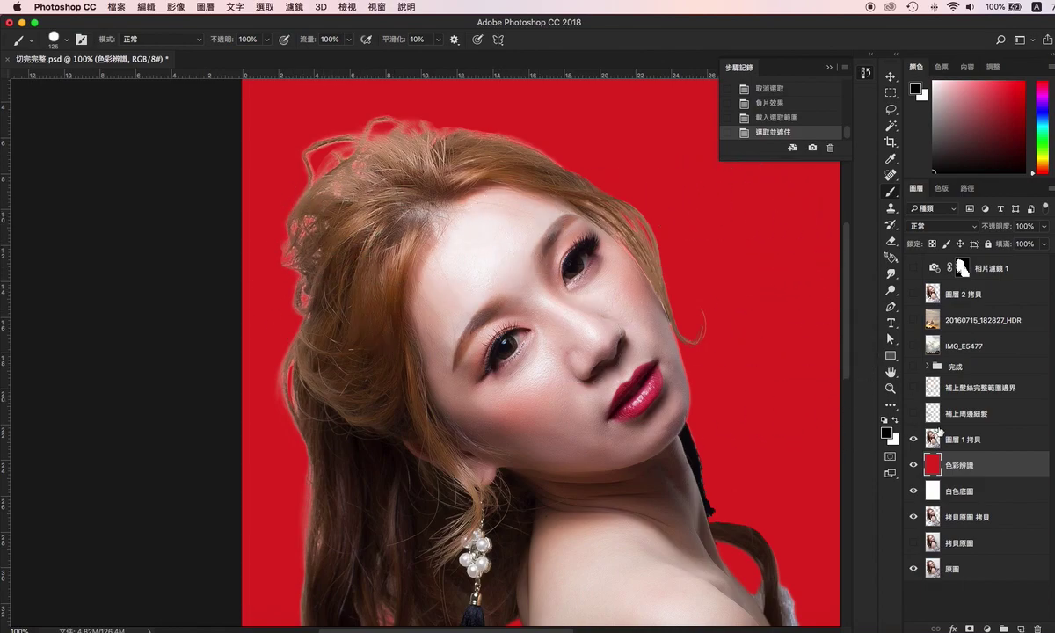
Step: Show the 補上髮絲完整範圍邊界 layer to fill in the hair outline, comparing the hair with it off and on
{"action": "left_click", "coordinate": [934, 391]}
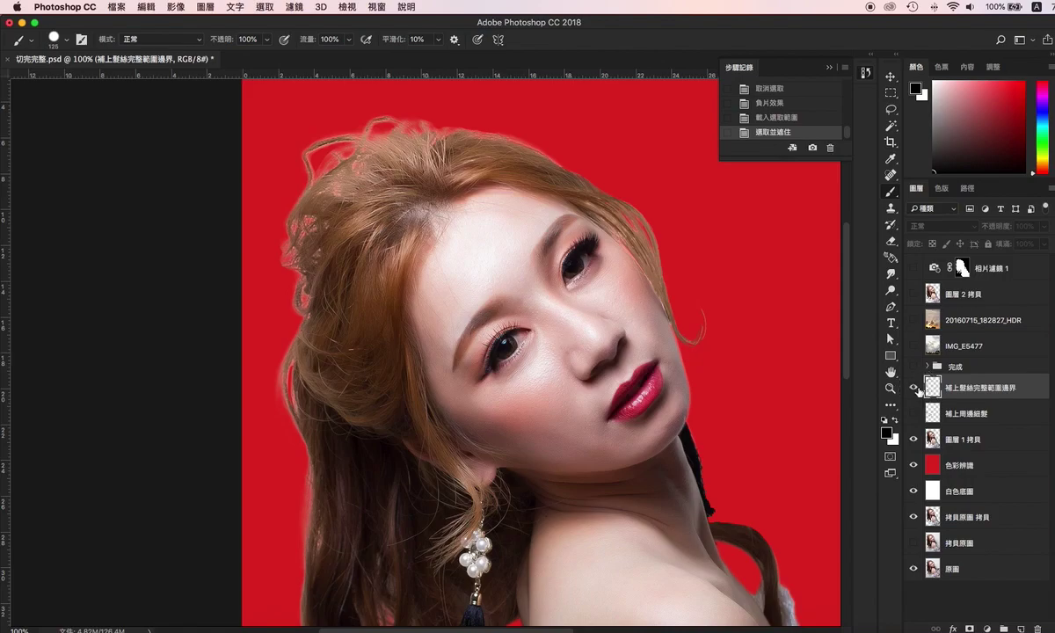
{"action": "left_click", "coordinate": [914, 387]}
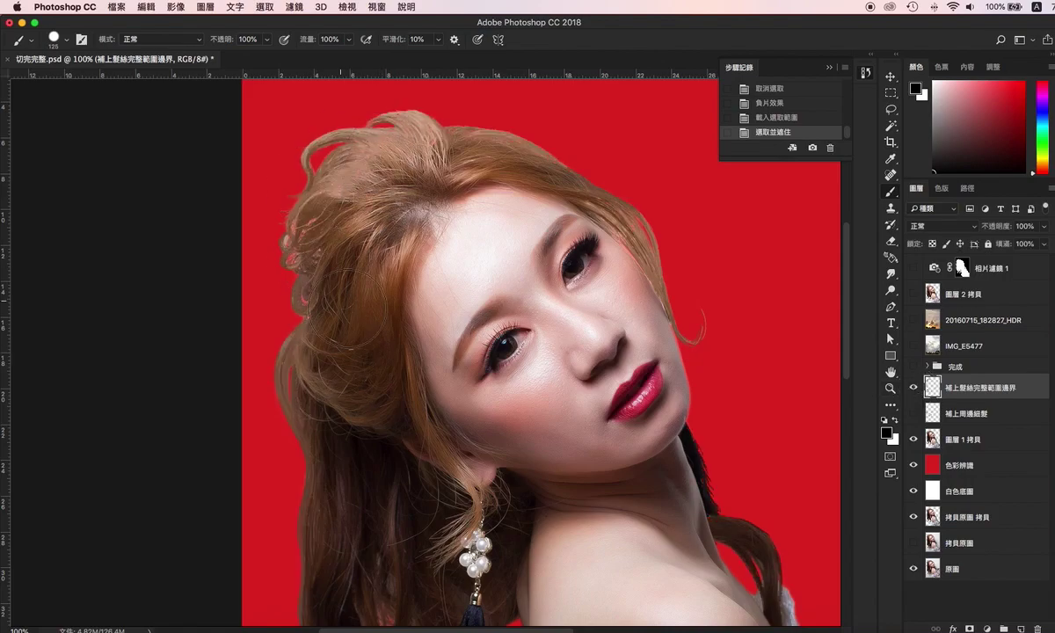
{"action": "left_click", "coordinate": [914, 388]}
{"action": "left_click", "coordinate": [914, 387]}
Step: Select the 補上周邊細髮 layer and show its fine stray strands around the hair
{"action": "left_click", "coordinate": [971, 412]}
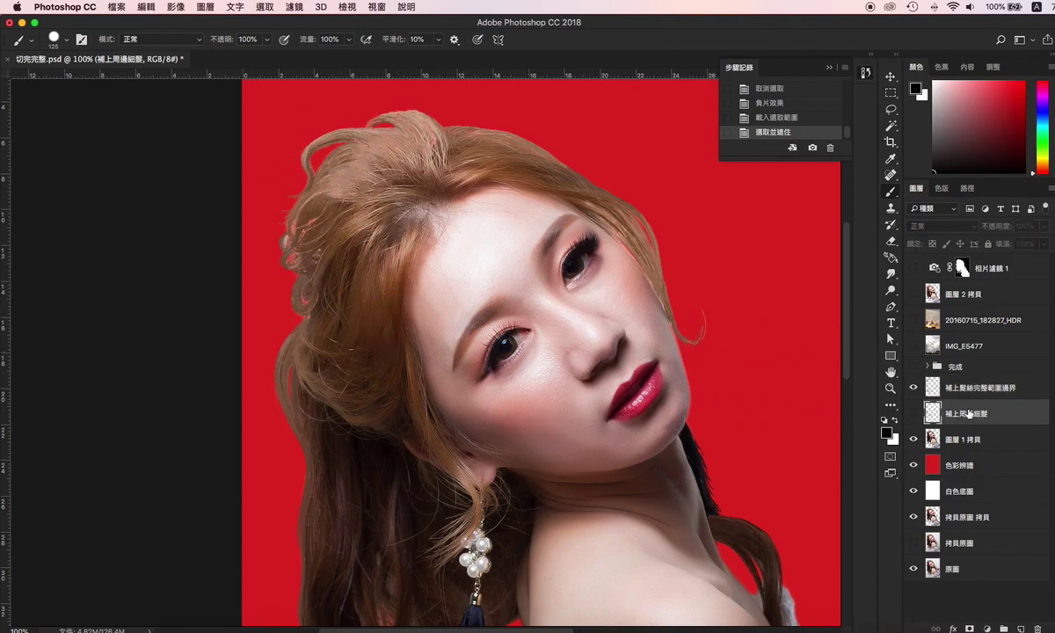
{"action": "left_click_drag", "start_coordinate": [475, 471], "coordinate": [507, 321]}
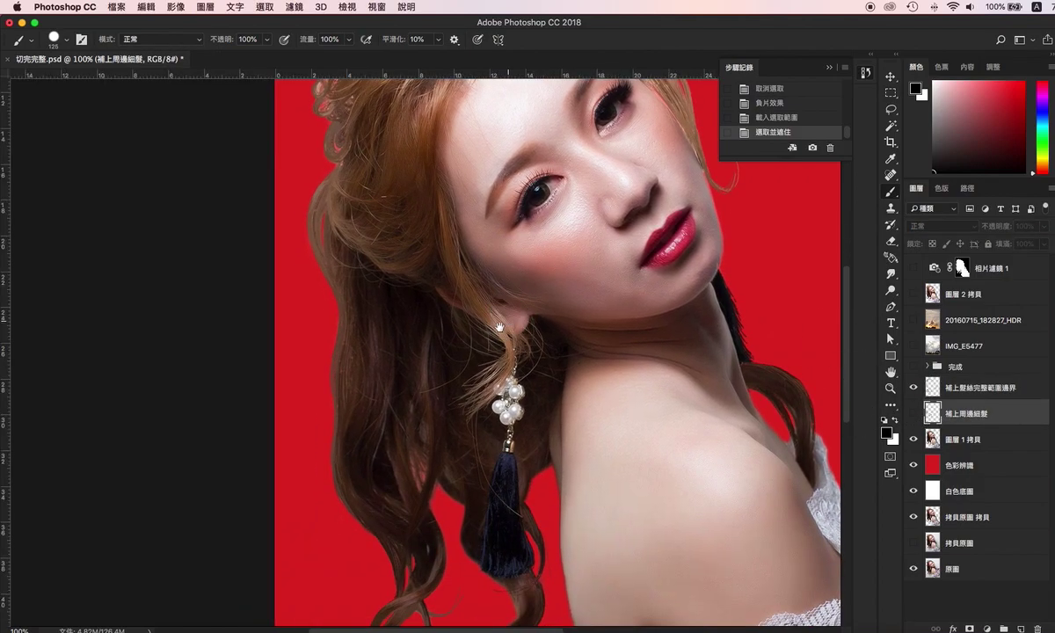
{"action": "left_click", "coordinate": [915, 412]}
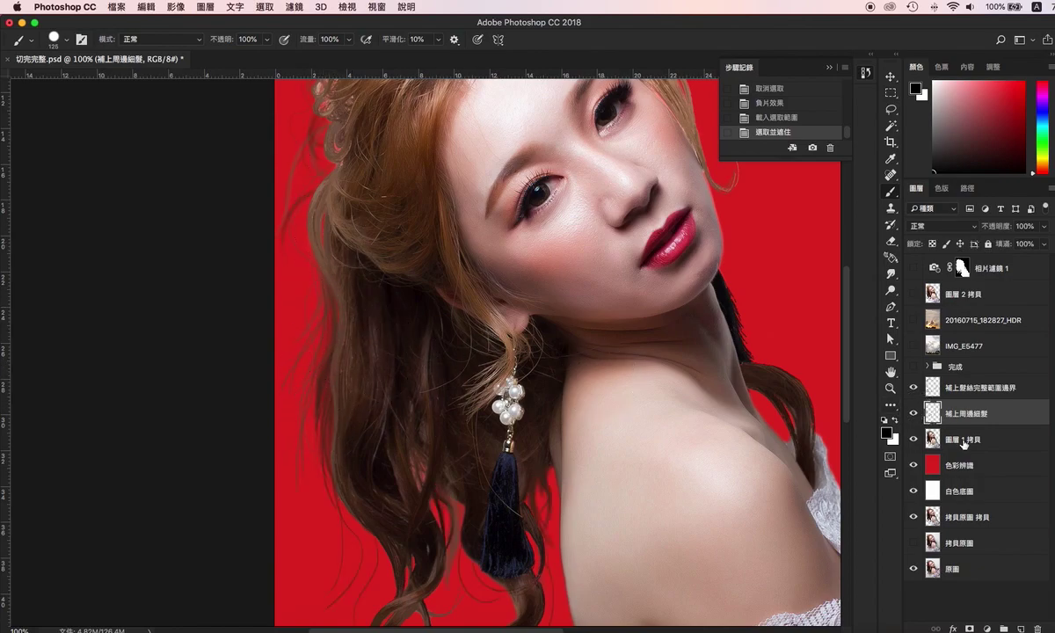
Step: Hide the red 色彩辨識 layer and compare the lower curls on white with the 補上周邊細髮 layer off and on
{"action": "left_click", "coordinate": [912, 465]}
{"action": "scroll", "coordinate": [443, 313], "scroll_direction": "down", "scroll_amount": 3}
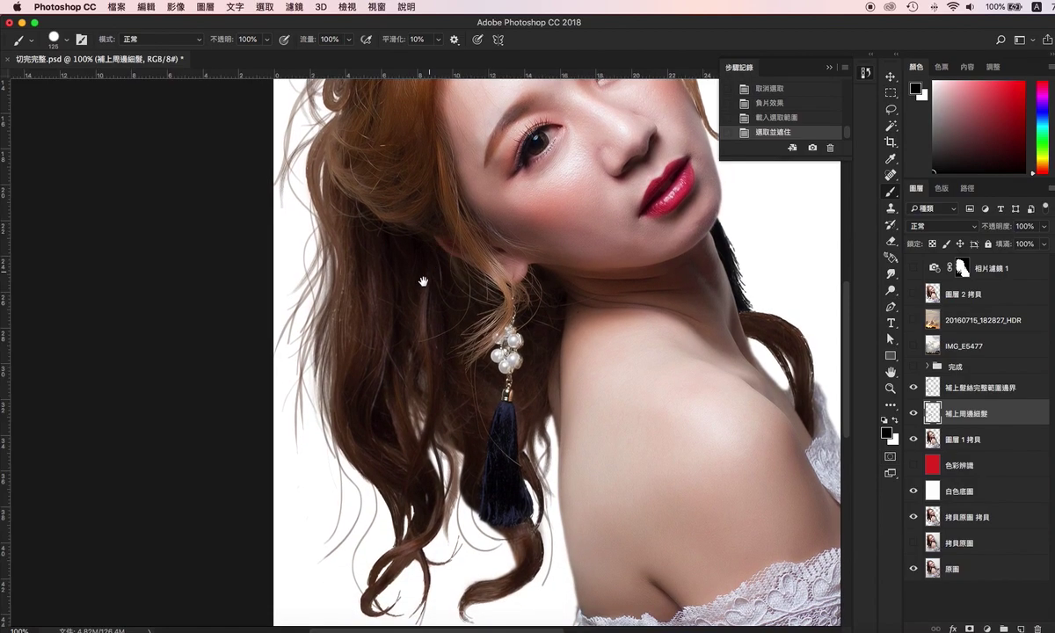
{"action": "scroll", "coordinate": [396, 334], "scroll_direction": "down", "scroll_amount": 4}
{"action": "scroll", "coordinate": [395, 334], "scroll_direction": "right", "scroll_amount": 5}
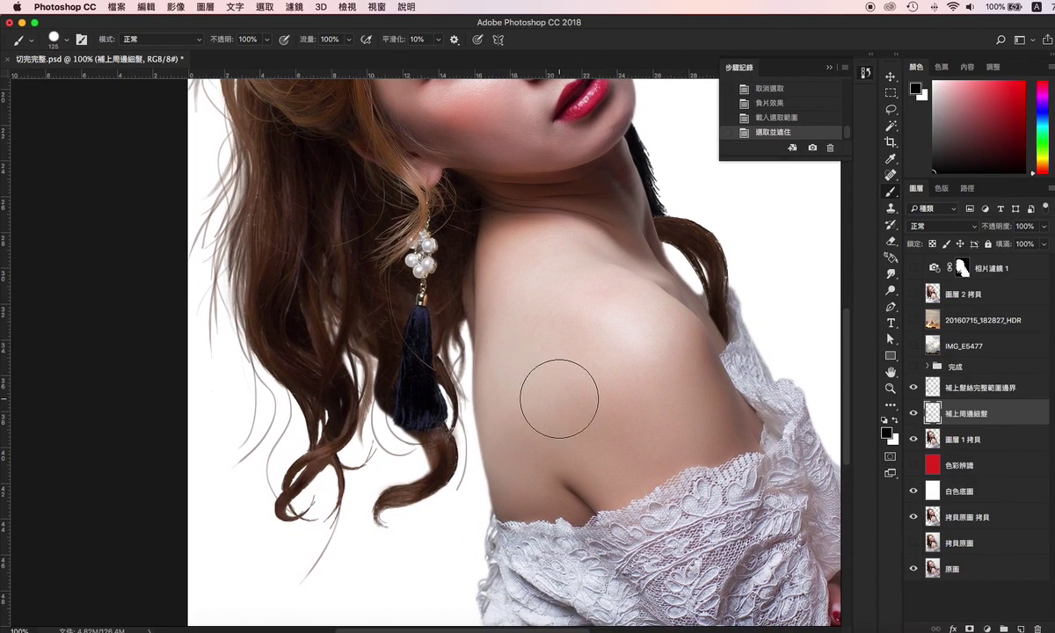
{"action": "left_click", "coordinate": [913, 414]}
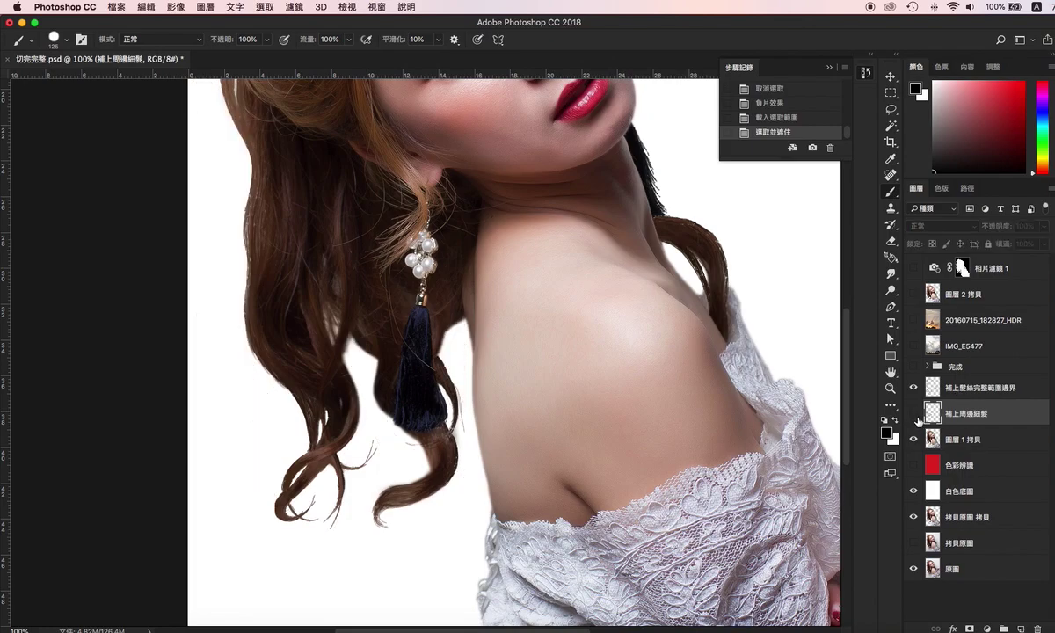
{"action": "left_click", "coordinate": [913, 414]}
Step: Compare the hair around the crown and face with the 補上髮絲完整範圍邊界 layer off and on
{"action": "scroll", "coordinate": [363, 279], "scroll_direction": "up", "scroll_amount": 10}
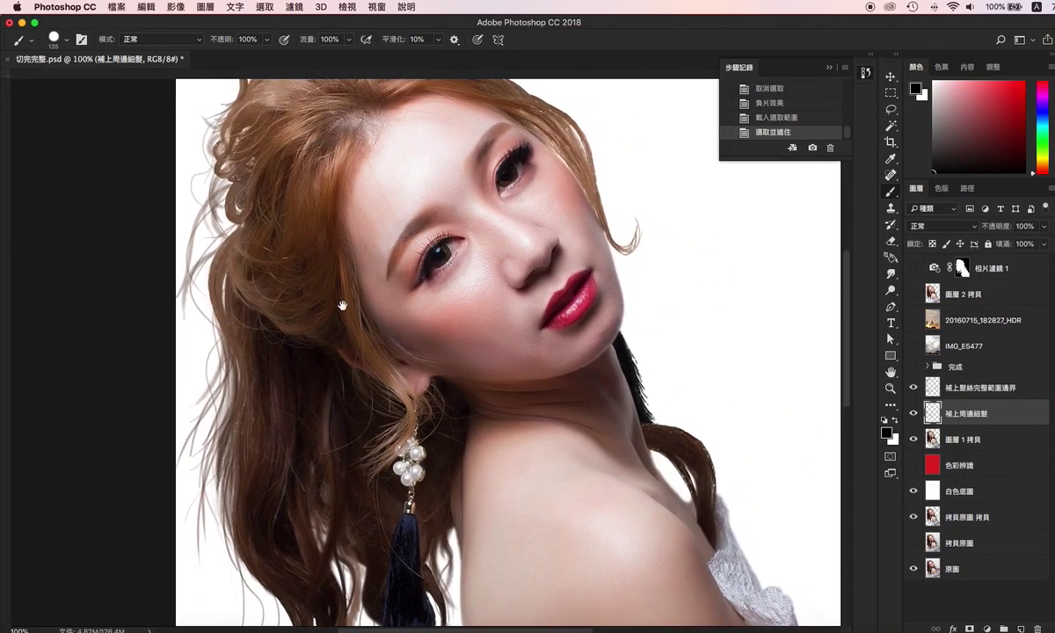
{"action": "left_click_drag", "start_coordinate": [347, 323], "coordinate": [358, 388]}
{"action": "key", "text": "ctrl+r"}
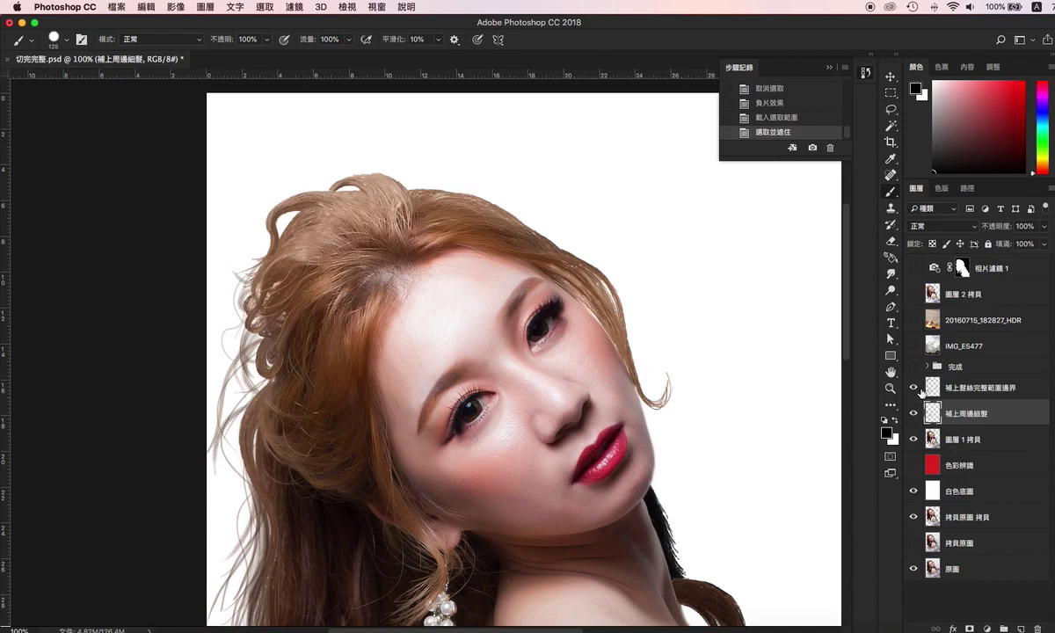
{"action": "left_click", "coordinate": [914, 388]}
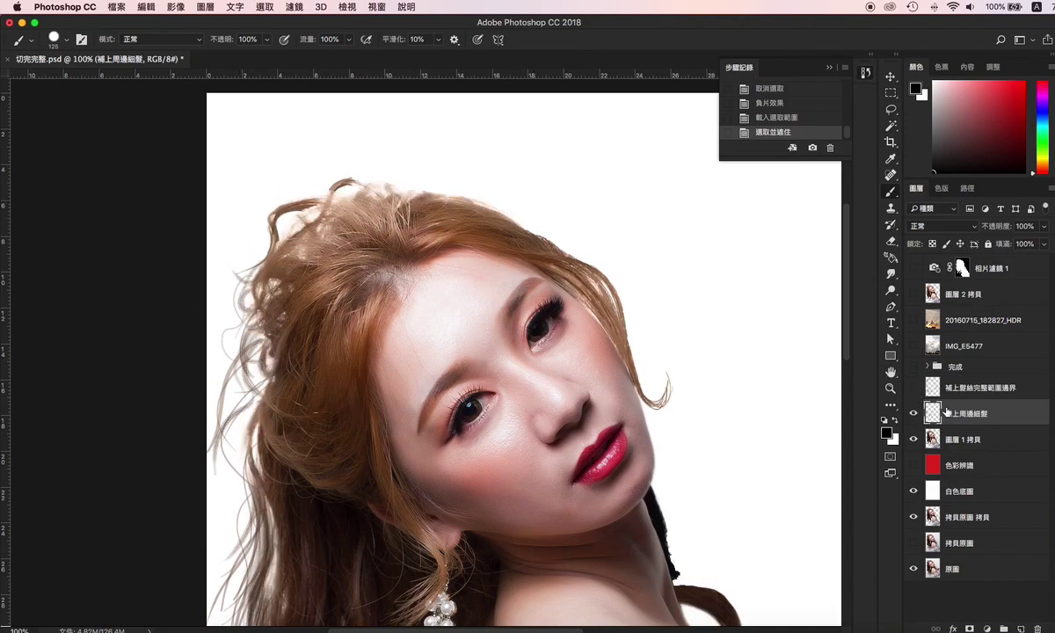
{"action": "left_click", "coordinate": [914, 389]}
{"action": "key", "text": "ctrl+r"}
{"action": "left_click_drag", "start_coordinate": [646, 360], "coordinate": [588, 265]}
{"action": "key", "text": "ctrl+r"}
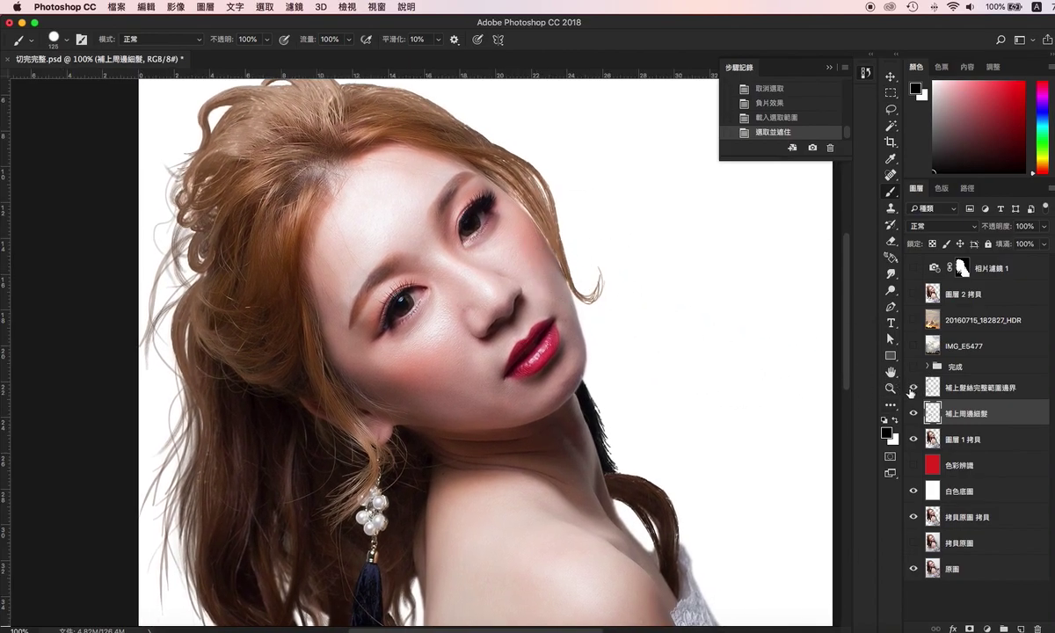
Step: Show the 完成 group and view the whole cutout on the white backdrop at 50%
{"action": "left_click_drag", "start_coordinate": [424, 275], "coordinate": [558, 301]}
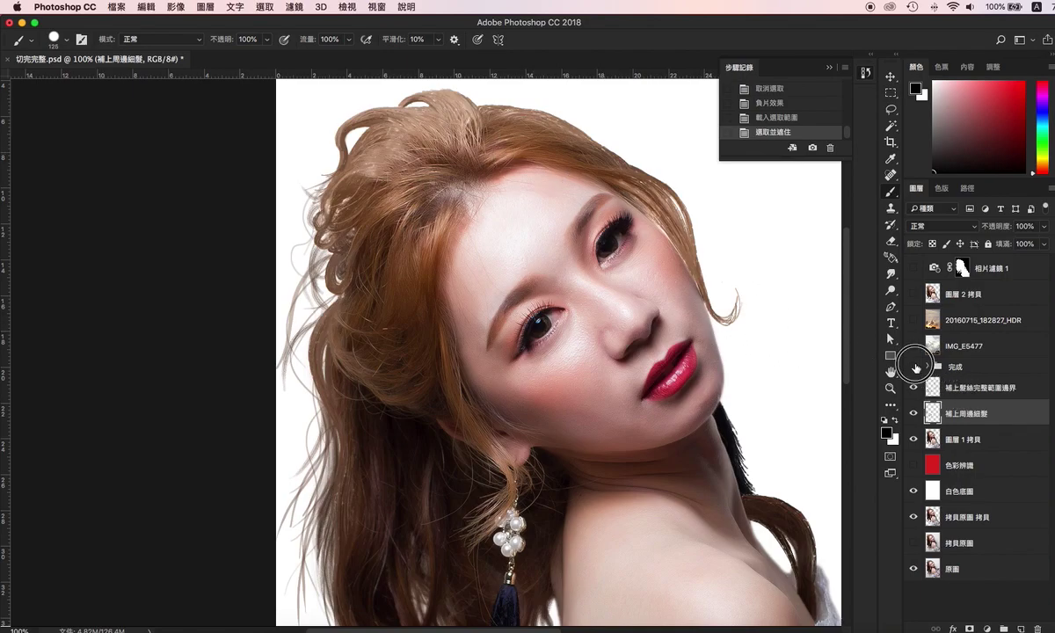
{"action": "left_click", "coordinate": [915, 367]}
{"action": "key", "text": "super+minus"}
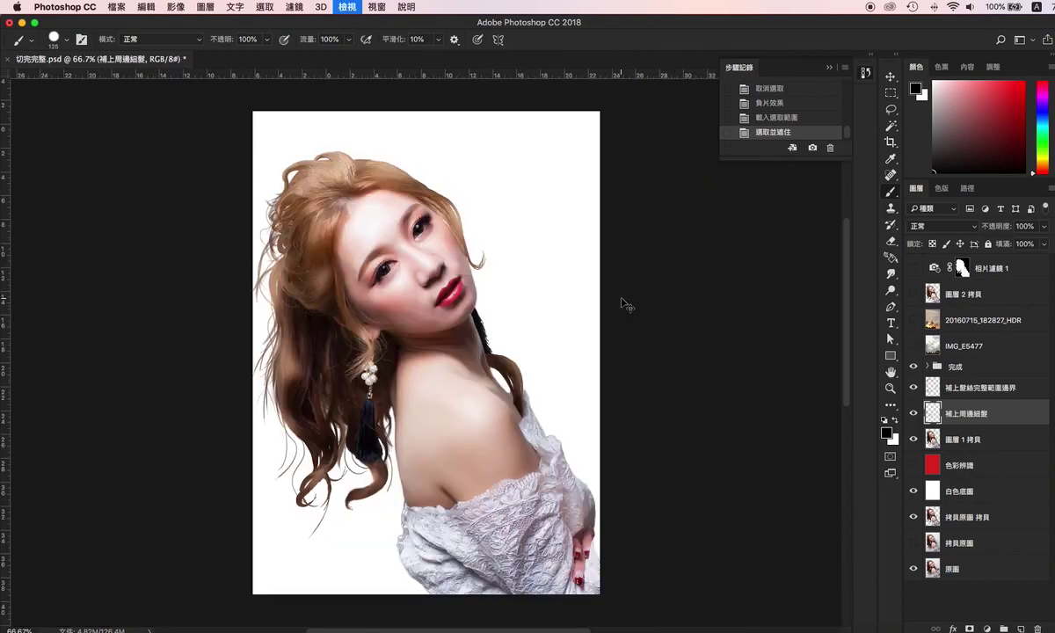
{"action": "key", "text": "super+minus"}
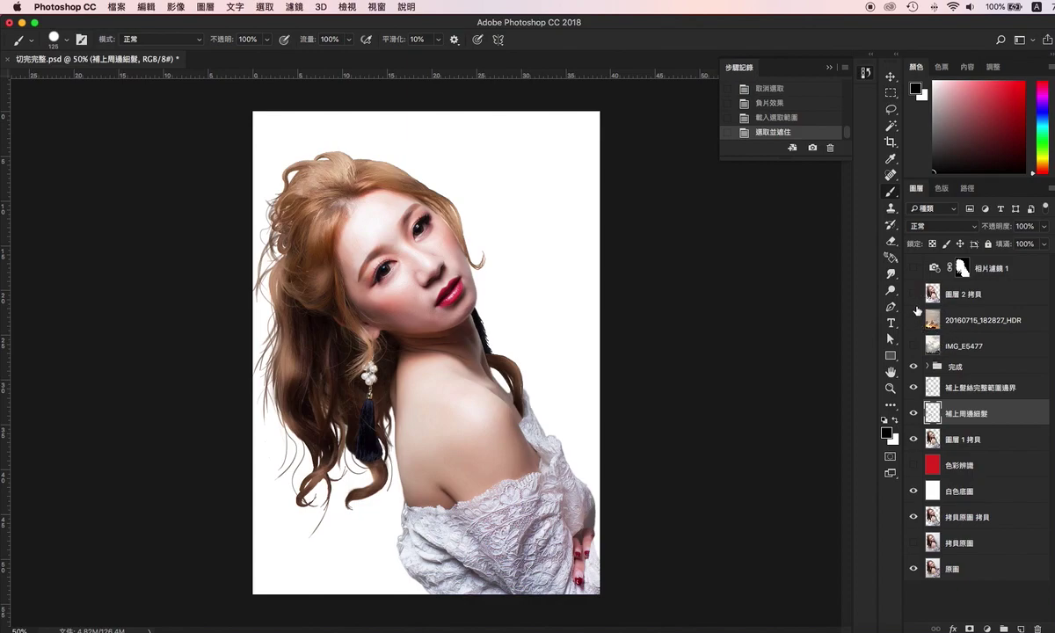
Step: Show the 圖層 2 拷貝, 20160715_182827_HDR and IMG_E5477 layers, plus the 相片濾鏡 1 photo filter adjustment
{"action": "left_click_drag", "start_coordinate": [914, 295], "coordinate": [914, 349]}
{"action": "left_click", "coordinate": [914, 320]}
{"action": "left_click", "coordinate": [915, 321]}
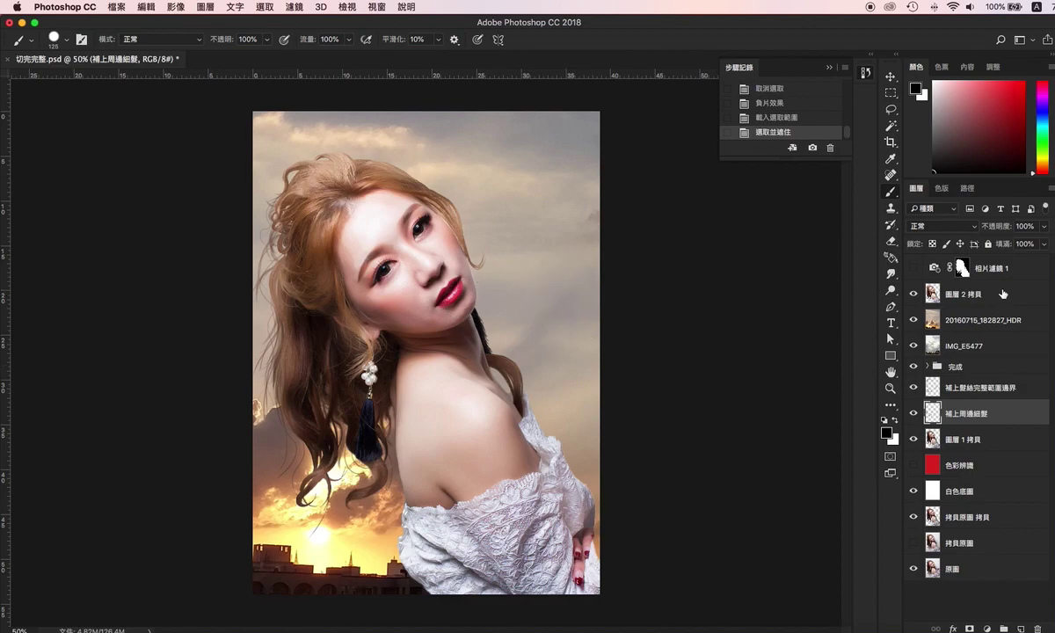
{"action": "left_click", "coordinate": [960, 269]}
{"action": "left_click", "coordinate": [914, 269]}
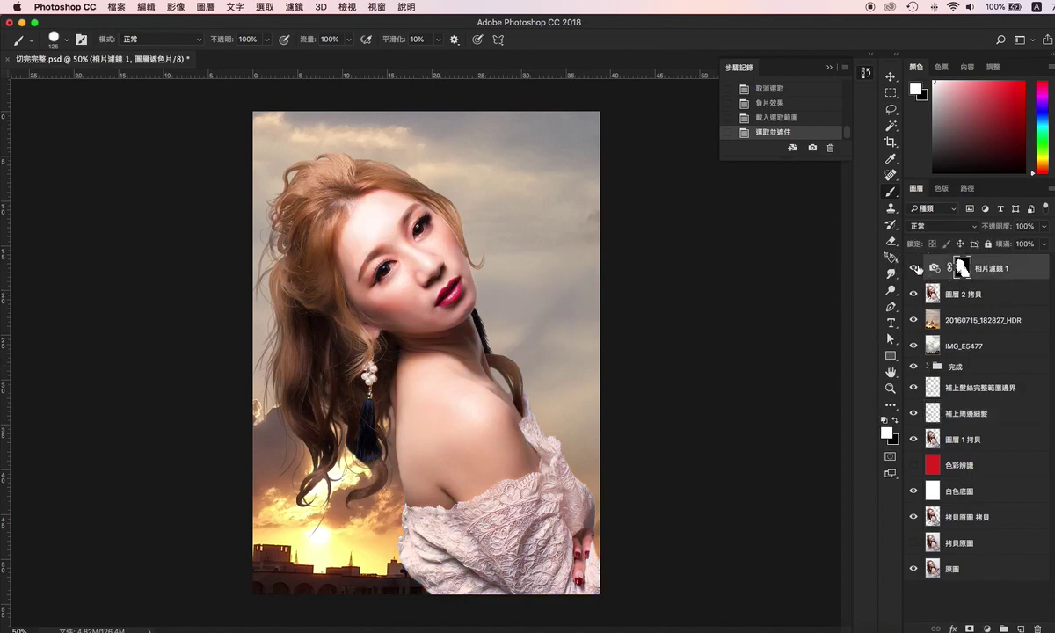